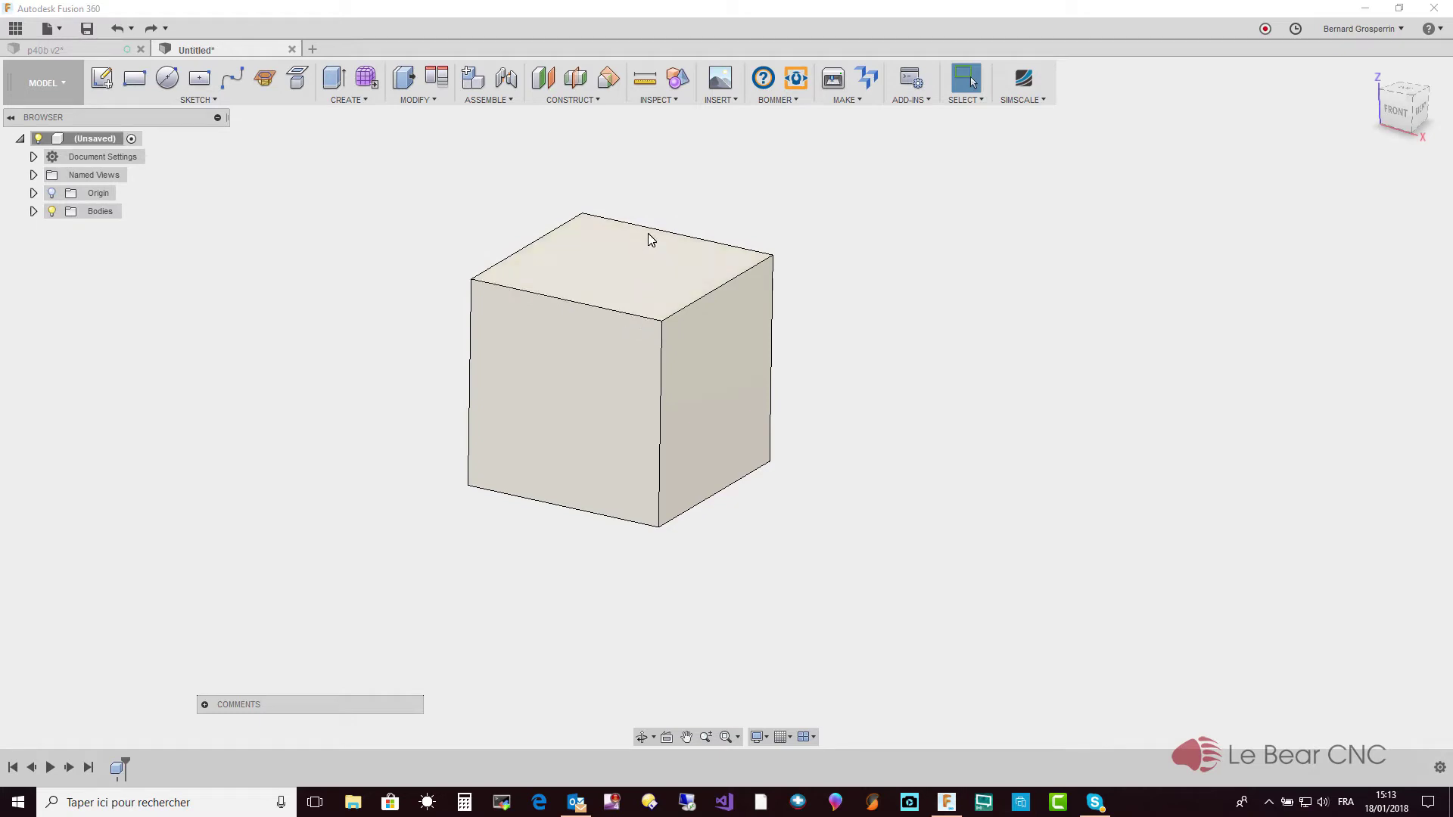
Measure the distance between the two vertical edges of the cube's front face.
{"action": "left_click", "coordinate": [645, 78]}
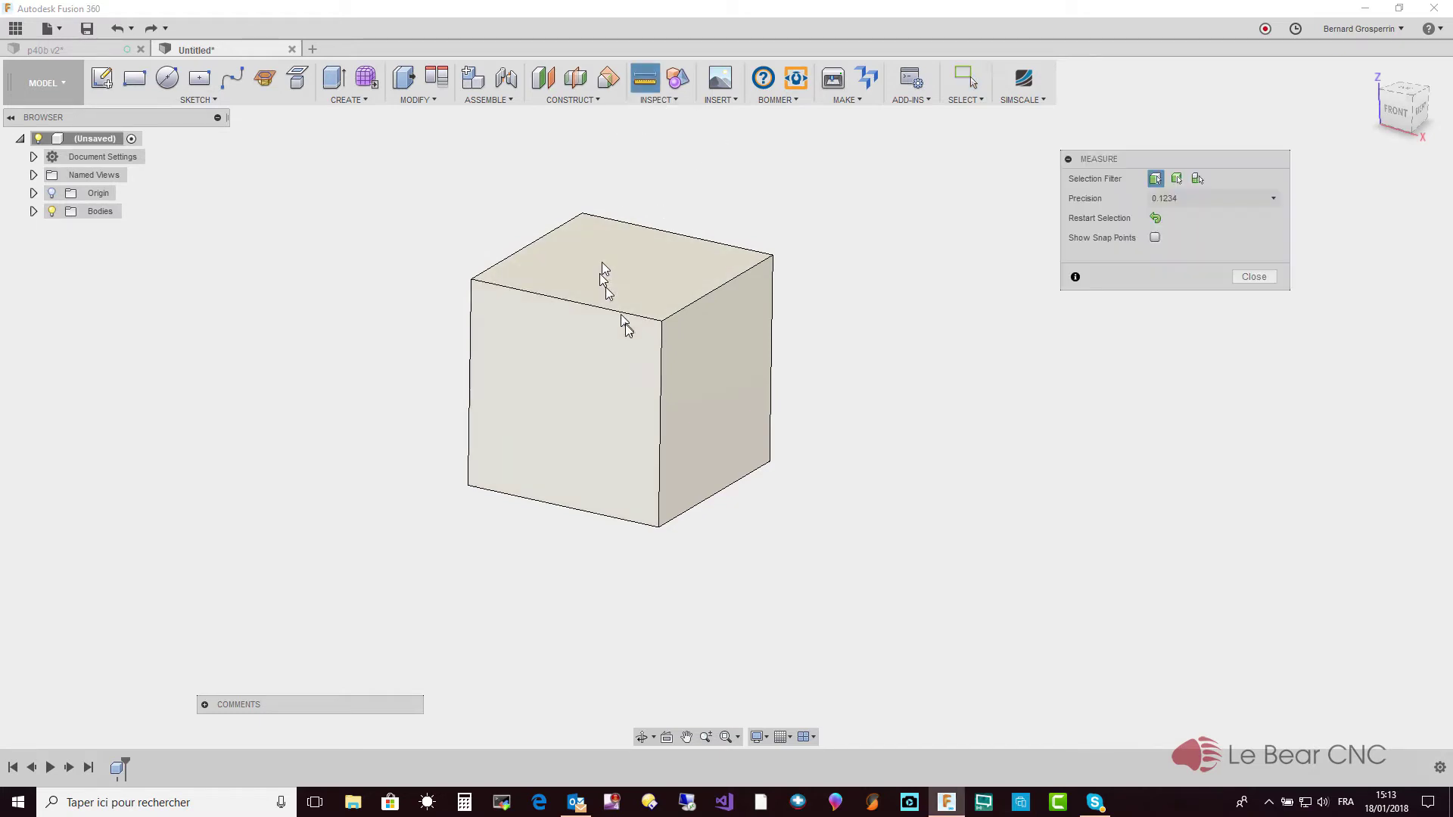
{"action": "left_click", "coordinate": [656, 367]}
{"action": "left_click", "coordinate": [471, 350]}
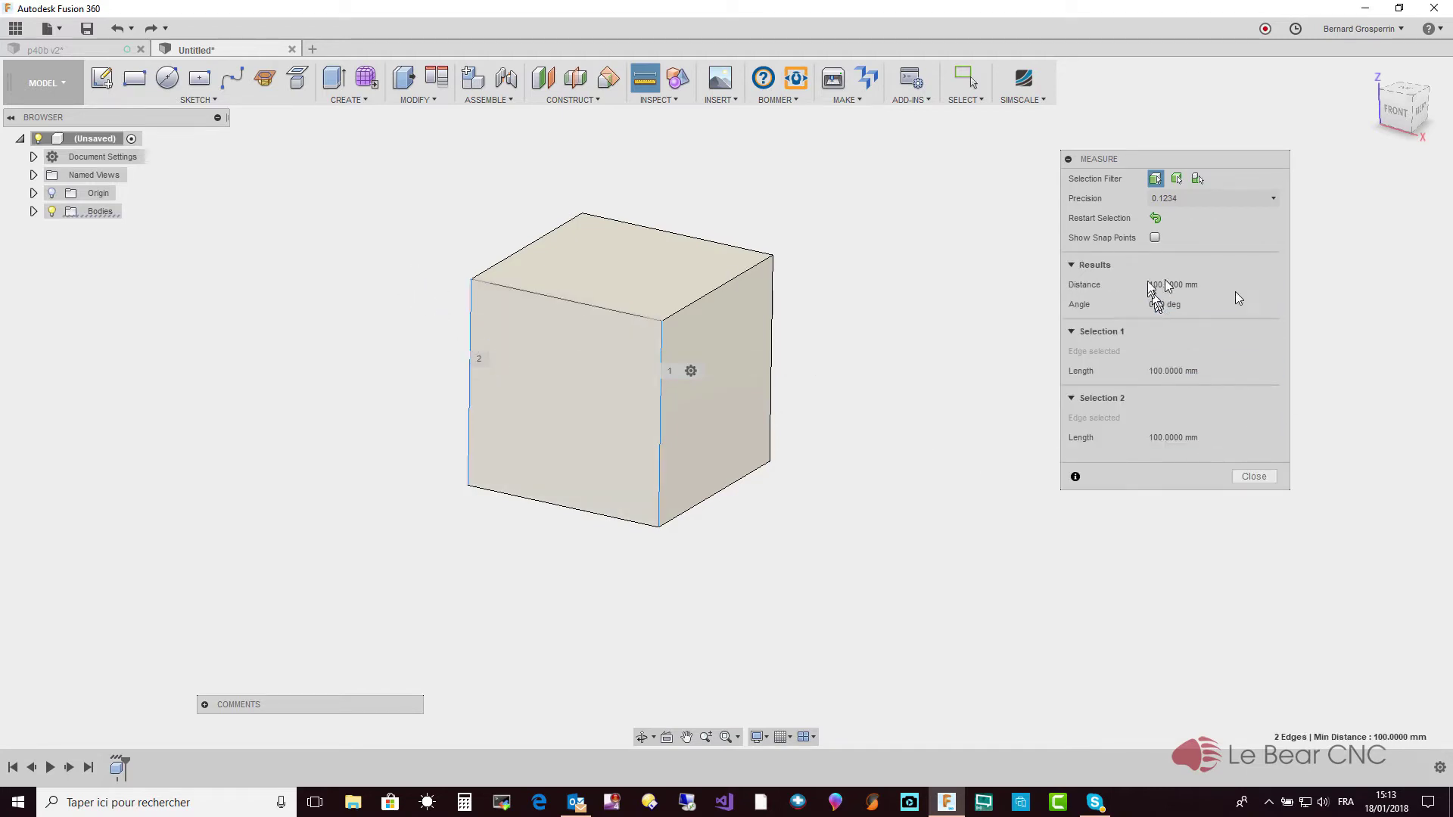
{"action": "left_click", "coordinate": [1255, 478]}
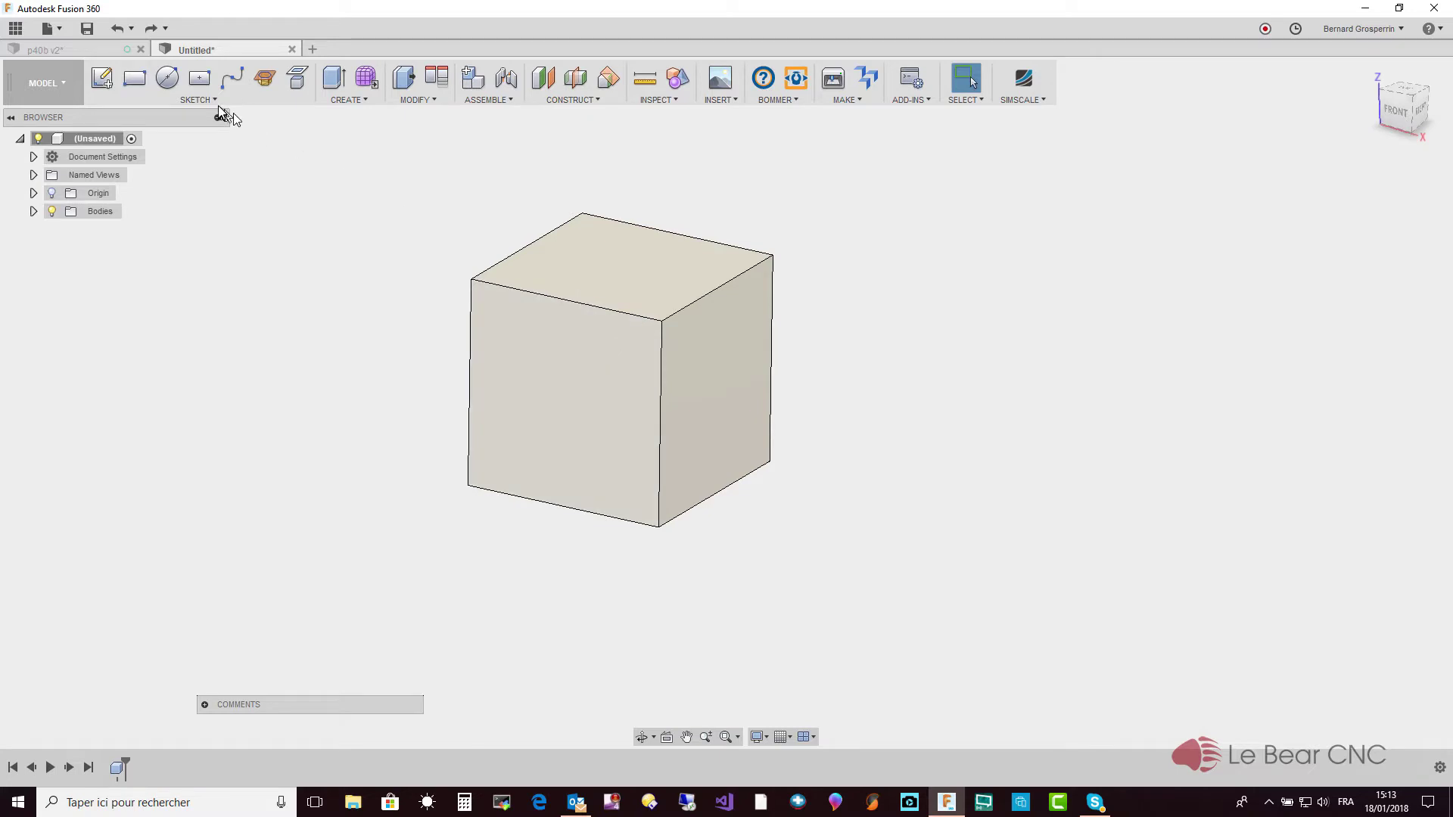
Sketch a closed molding profile off the cube's front-face upper corner: horizontal line, tangent arc, slanted line about 14 mm long, tangent arc, vertical closing line.
{"action": "left_click", "coordinate": [101, 78]}
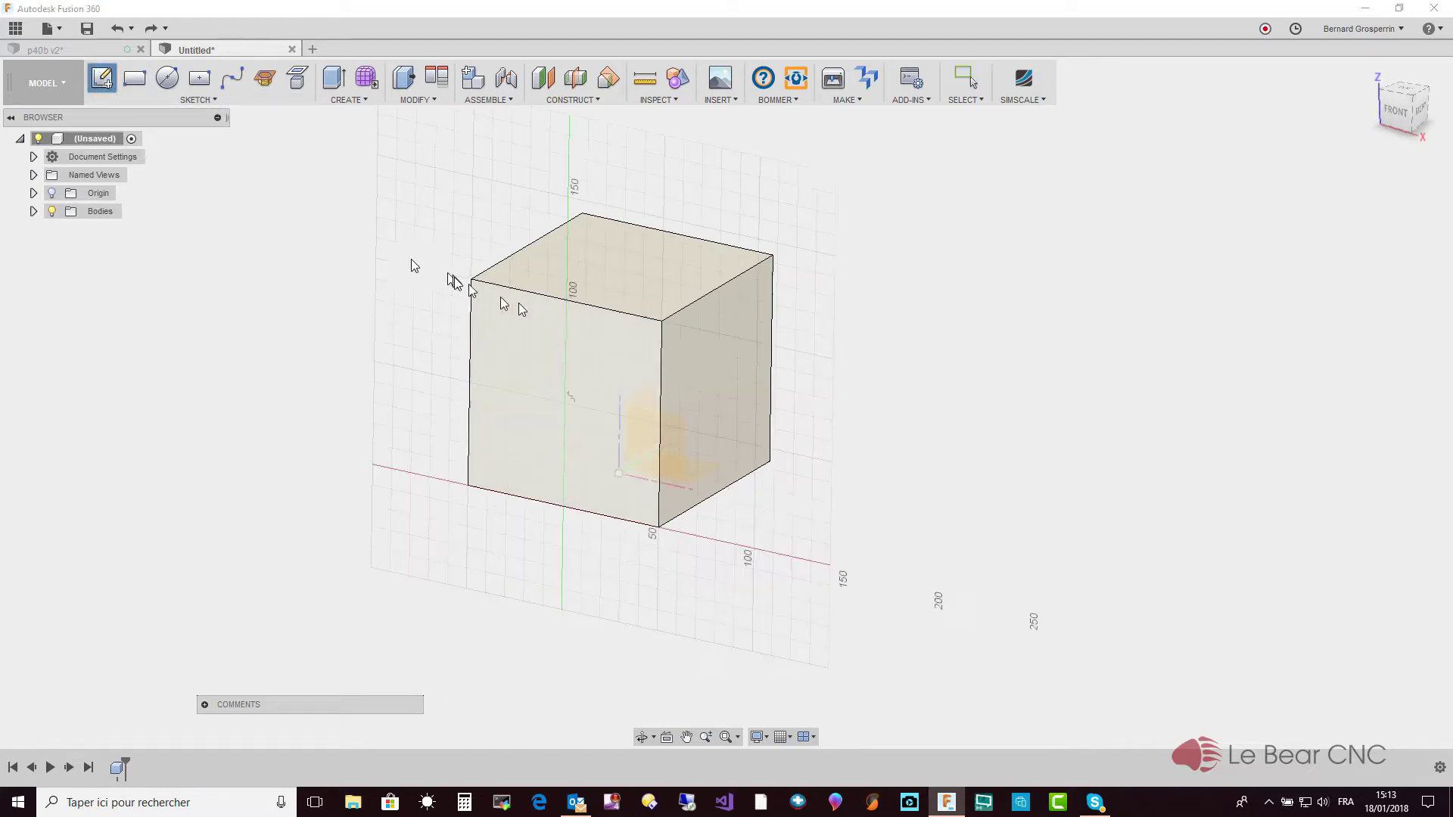
{"action": "left_click", "coordinate": [612, 345]}
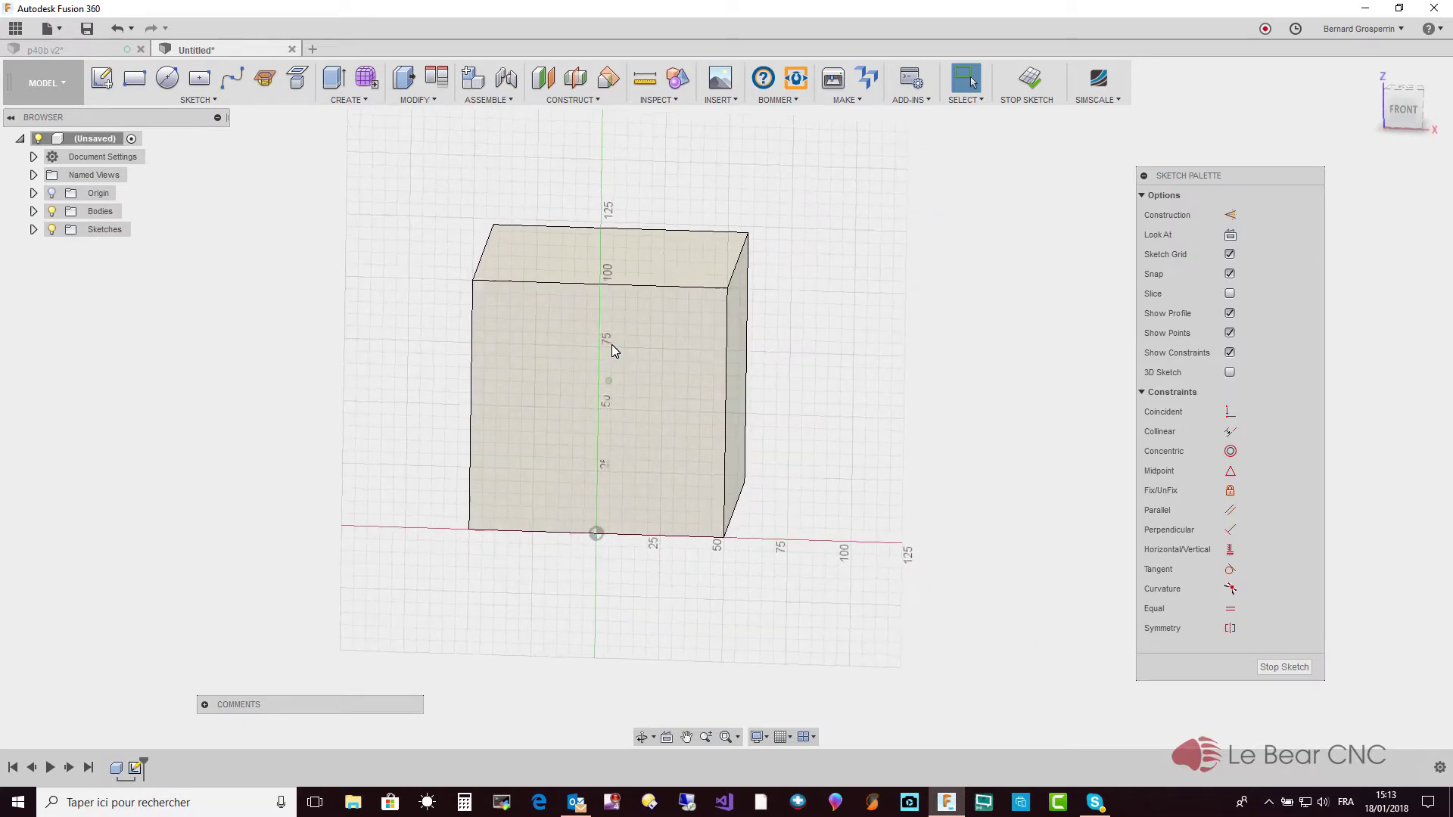
{"action": "key", "text": "l"}
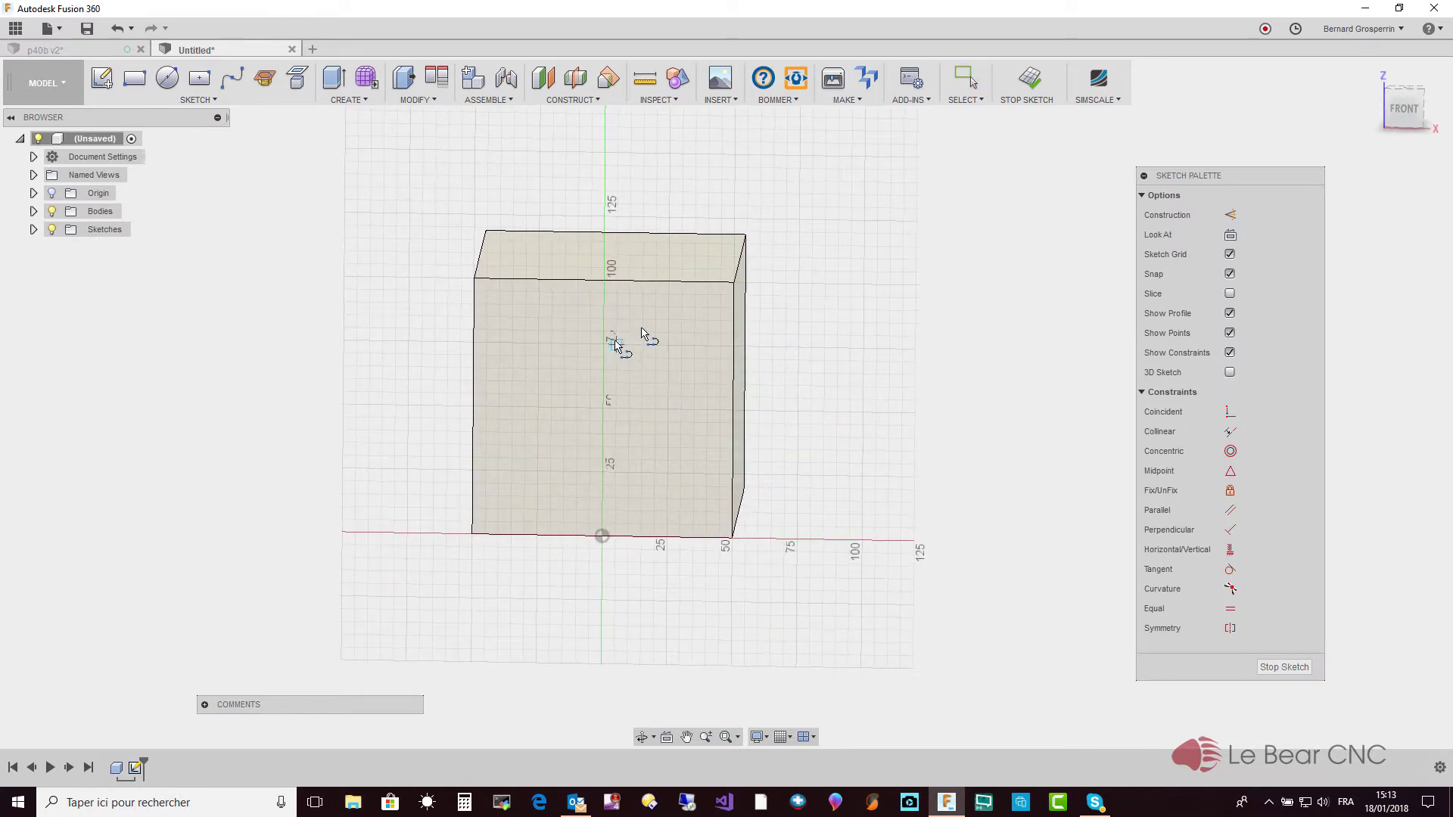
{"action": "left_click", "coordinate": [734, 284]}
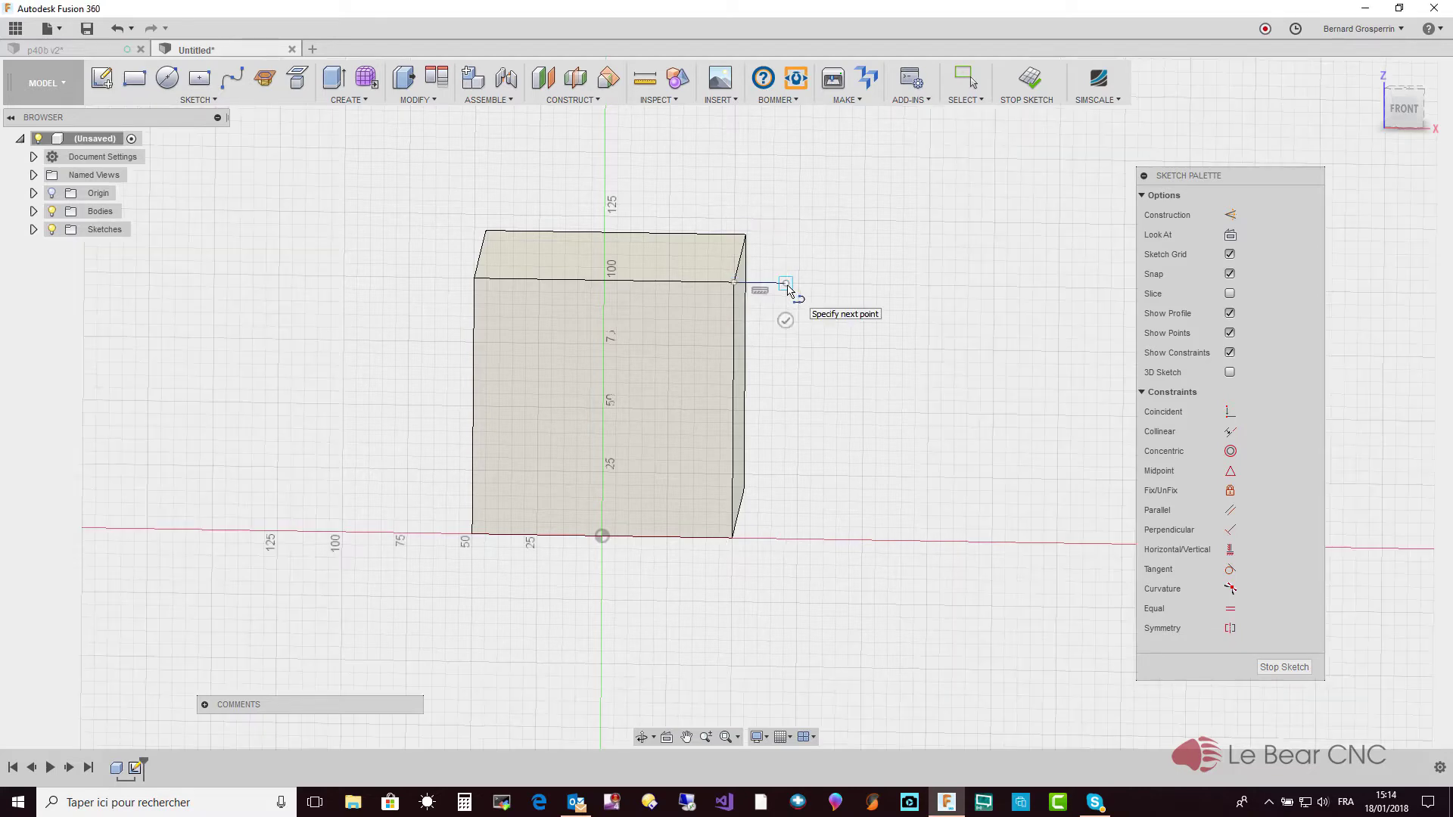
{"action": "left_click_drag", "start_coordinate": [788, 287], "coordinate": [788, 327]}
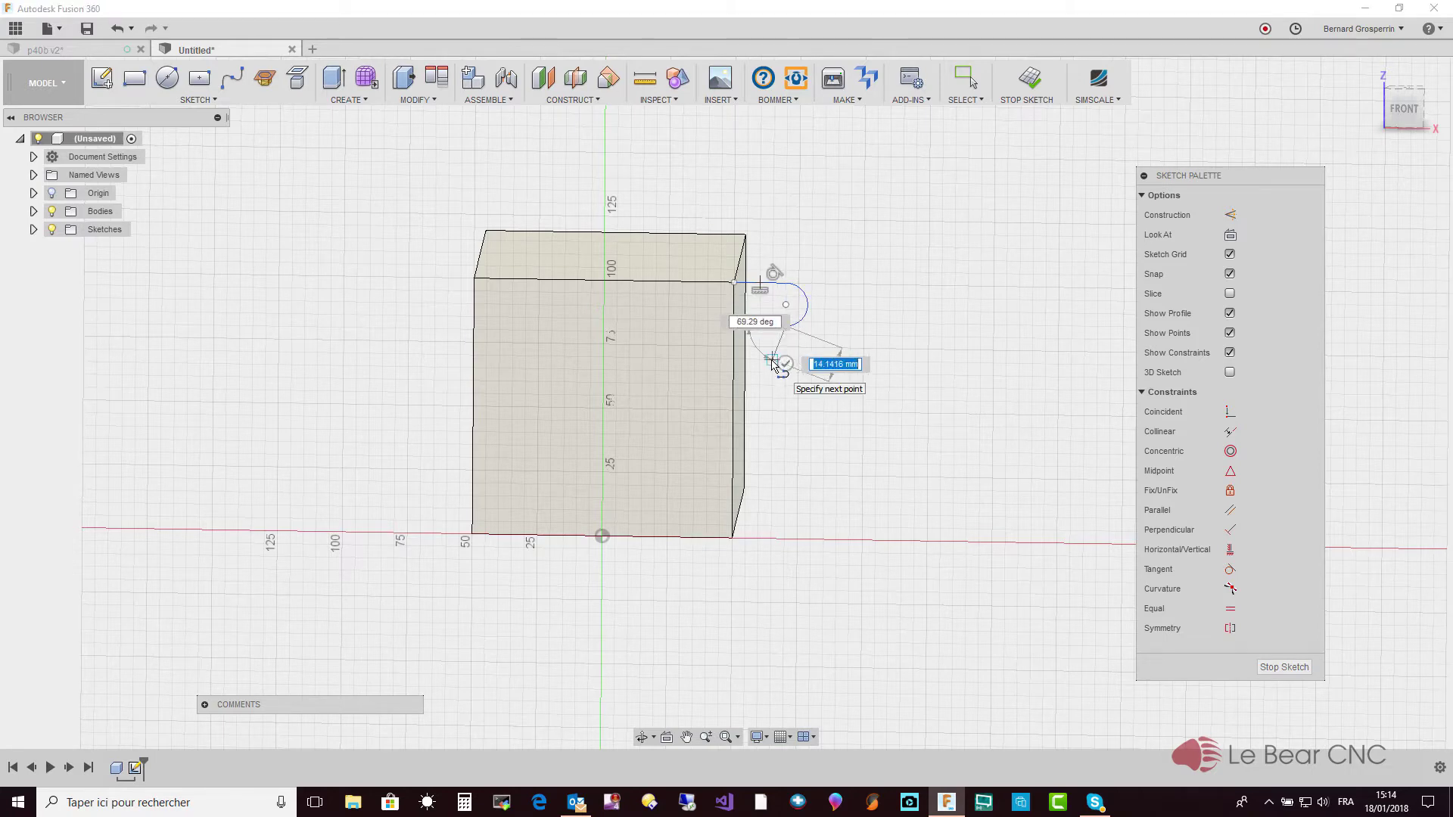
{"action": "left_click", "coordinate": [772, 362]}
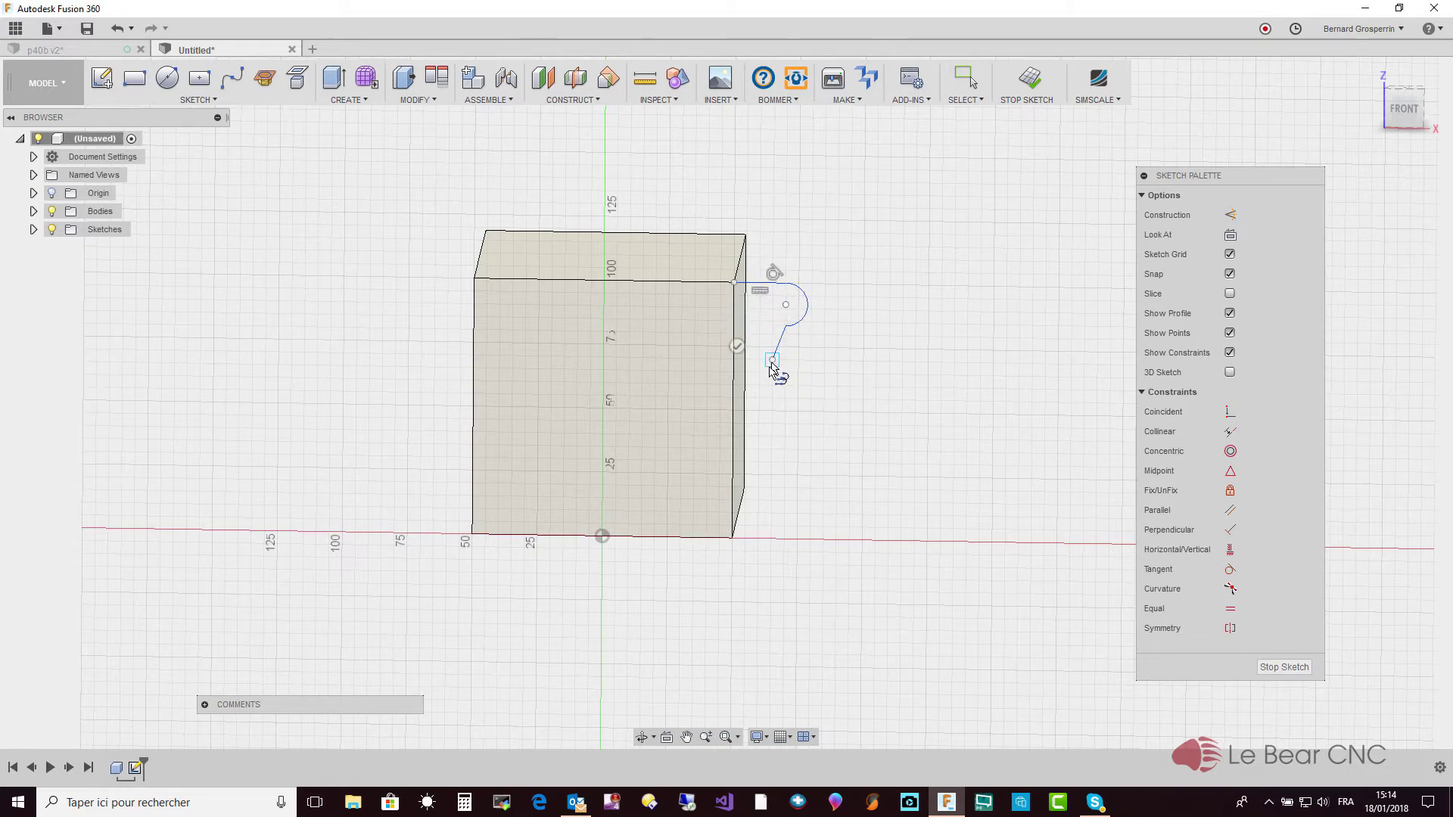
{"action": "left_click_drag", "start_coordinate": [772, 362], "coordinate": [740, 387]}
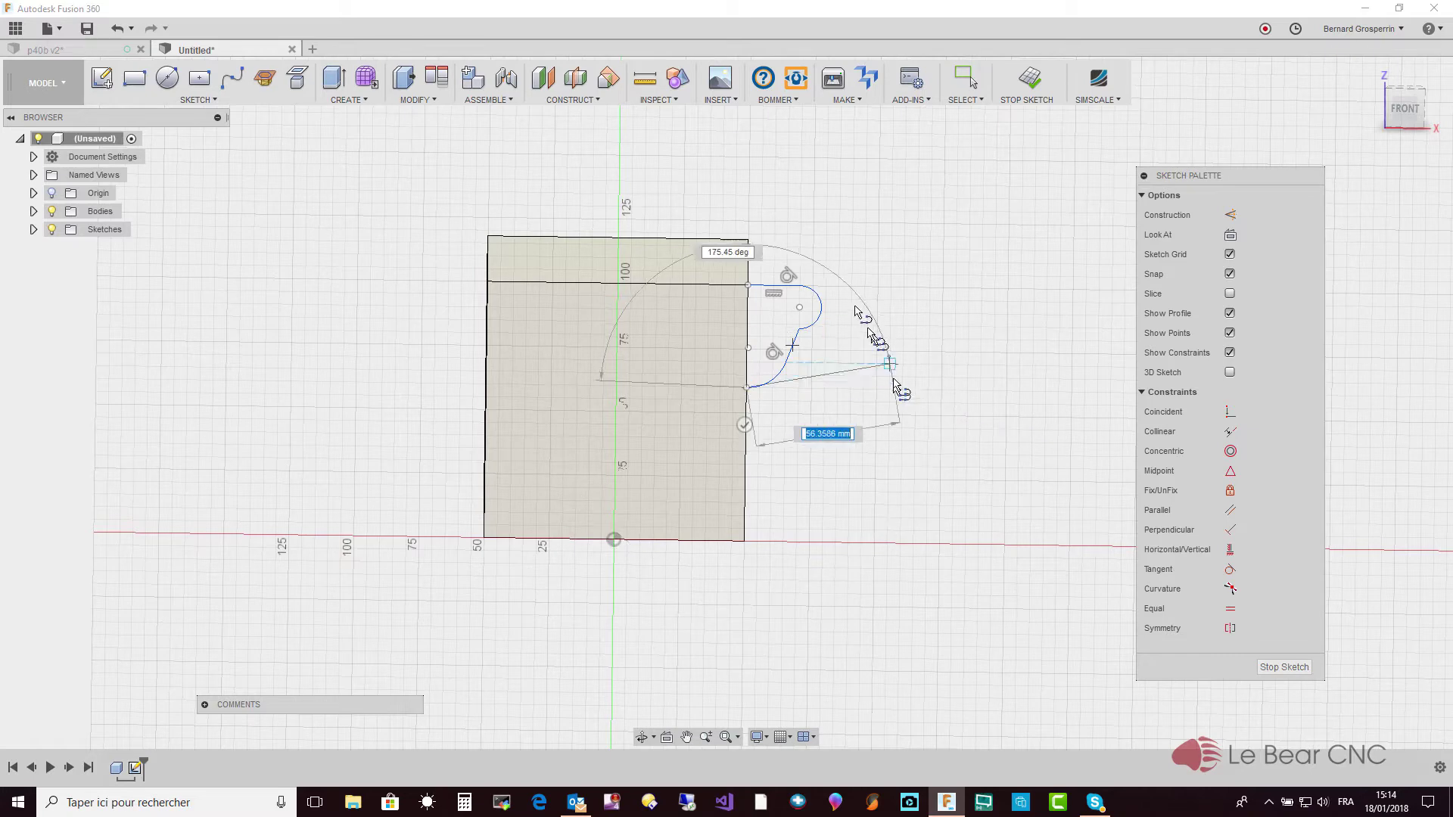
{"action": "left_click", "coordinate": [756, 287]}
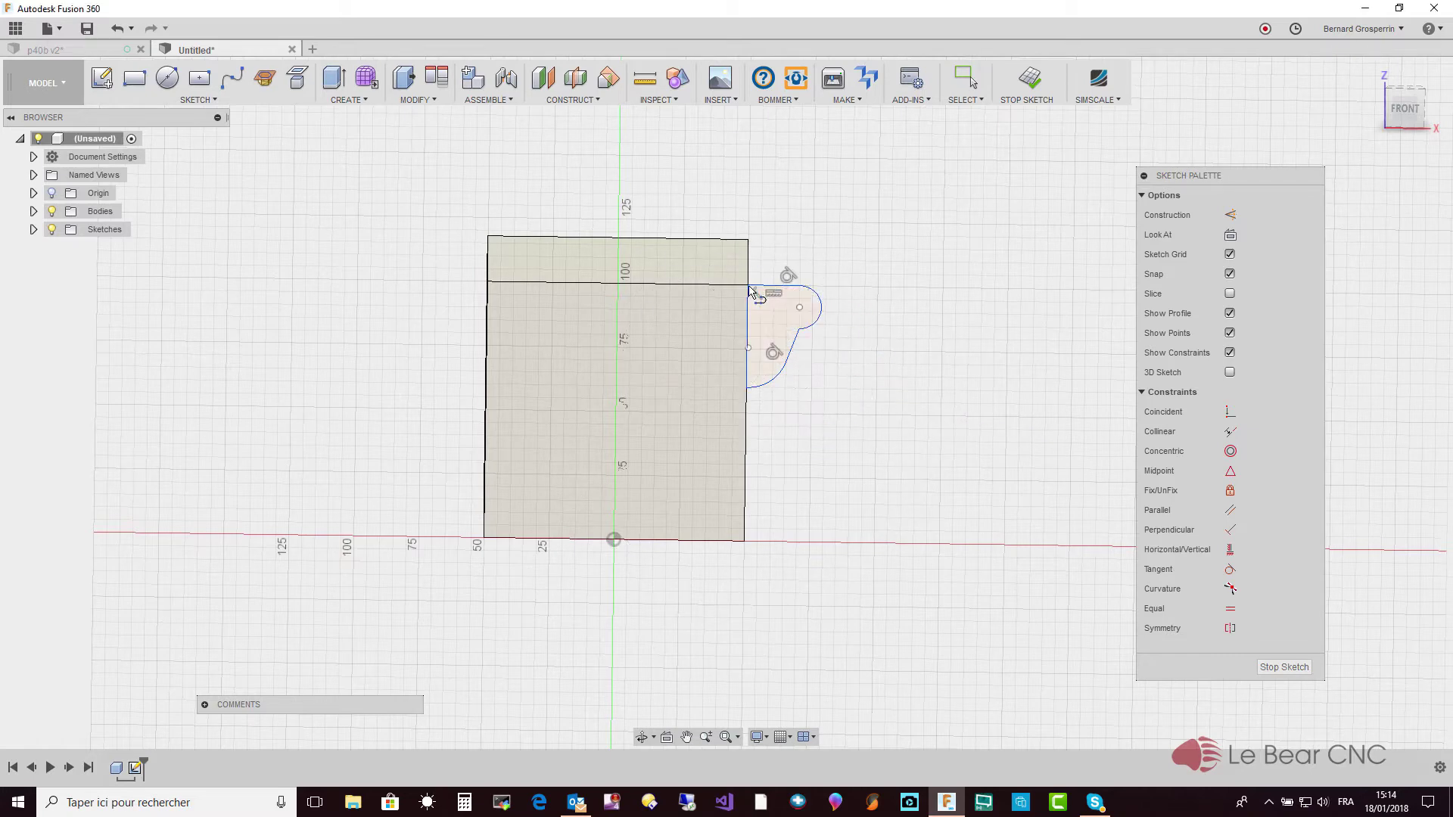
{"action": "key", "text": "Escape"}
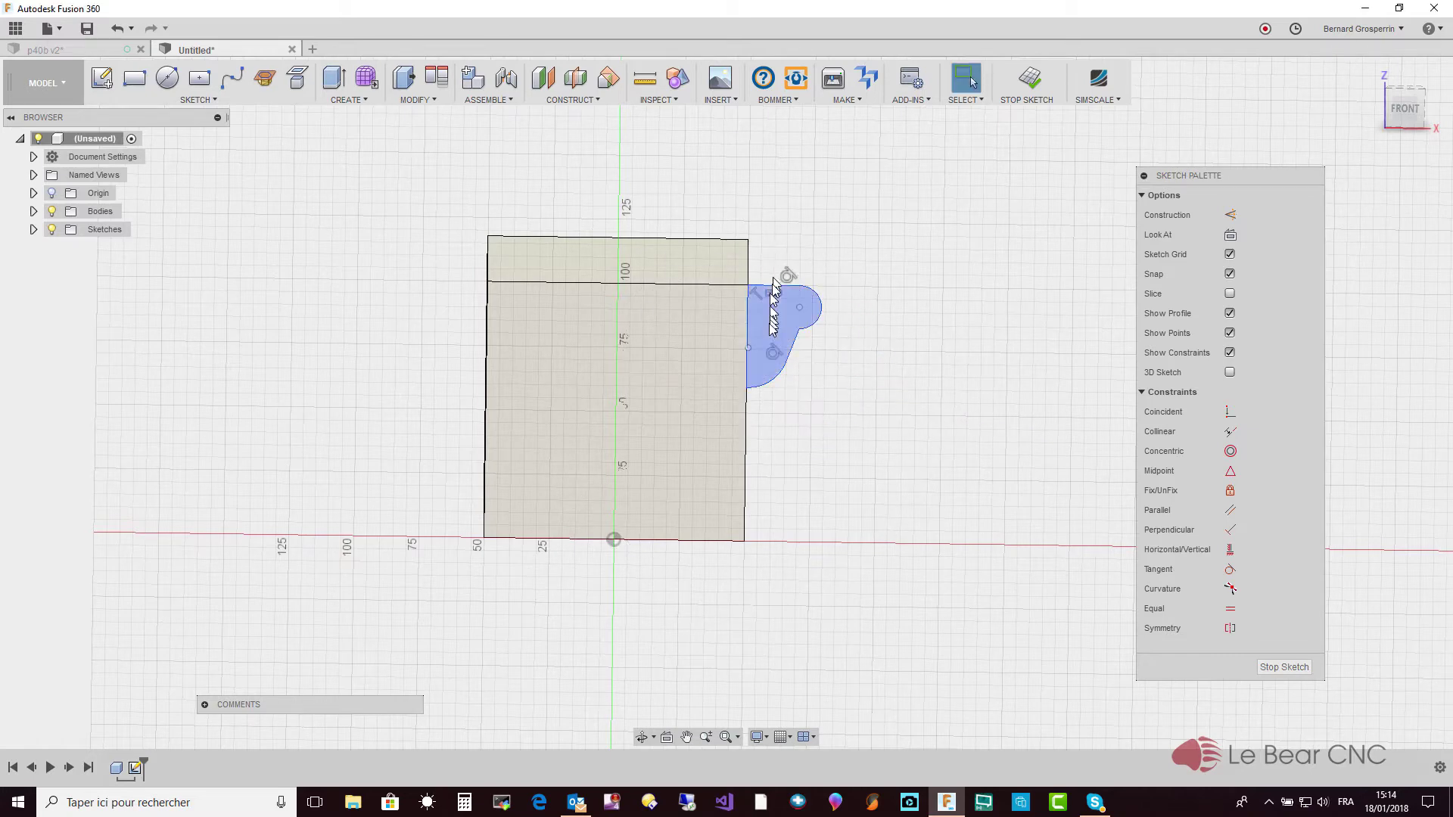
Sweep the molding profile along all four top edges of the cube with the Join operation.
{"action": "middle_click_drag", "start_coordinate": [770, 326], "coordinate": [770, 325], "text": "shift"}
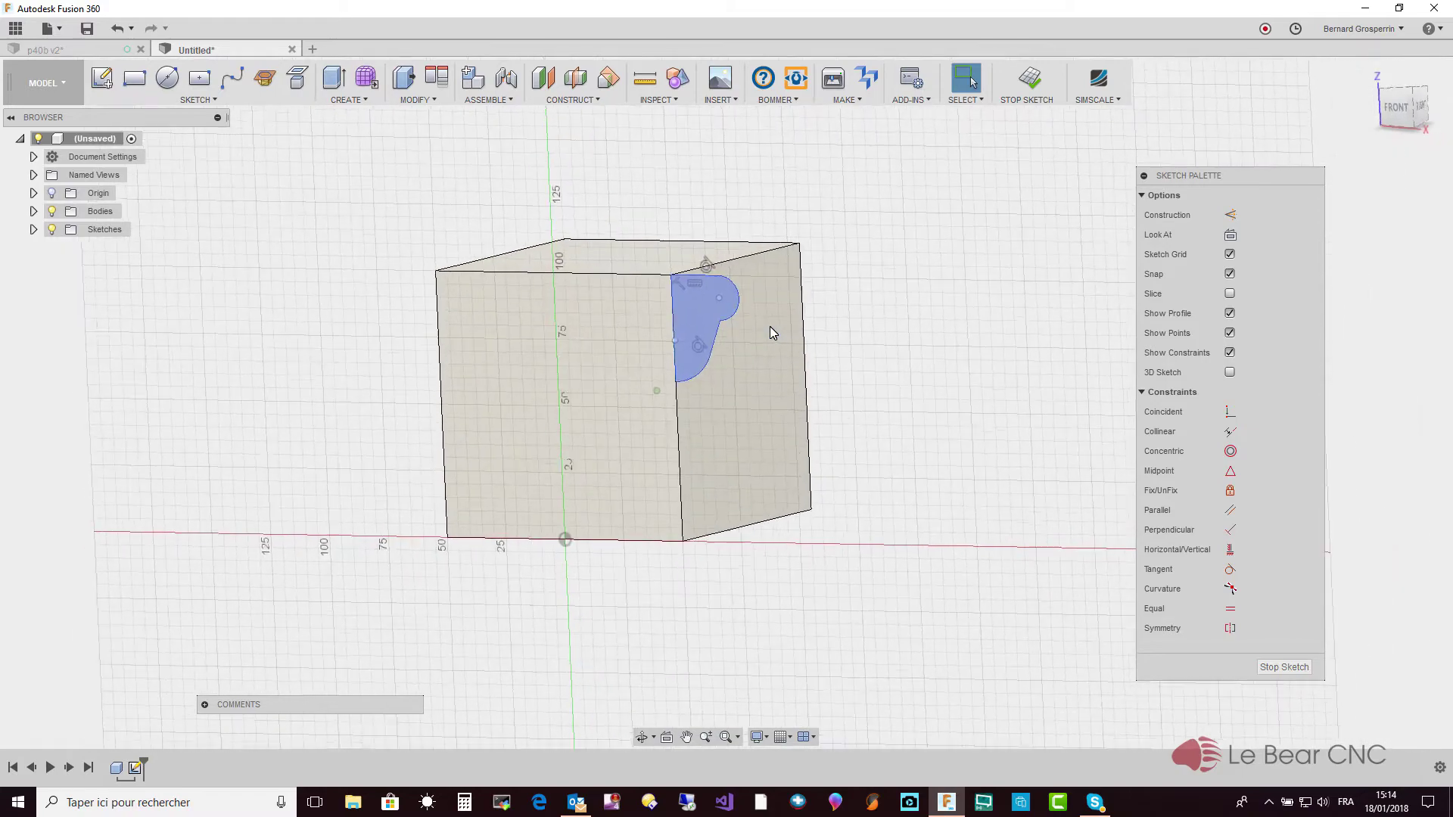
{"action": "scroll", "coordinate": [769, 325], "scroll_direction": "up", "scroll_amount": 5}
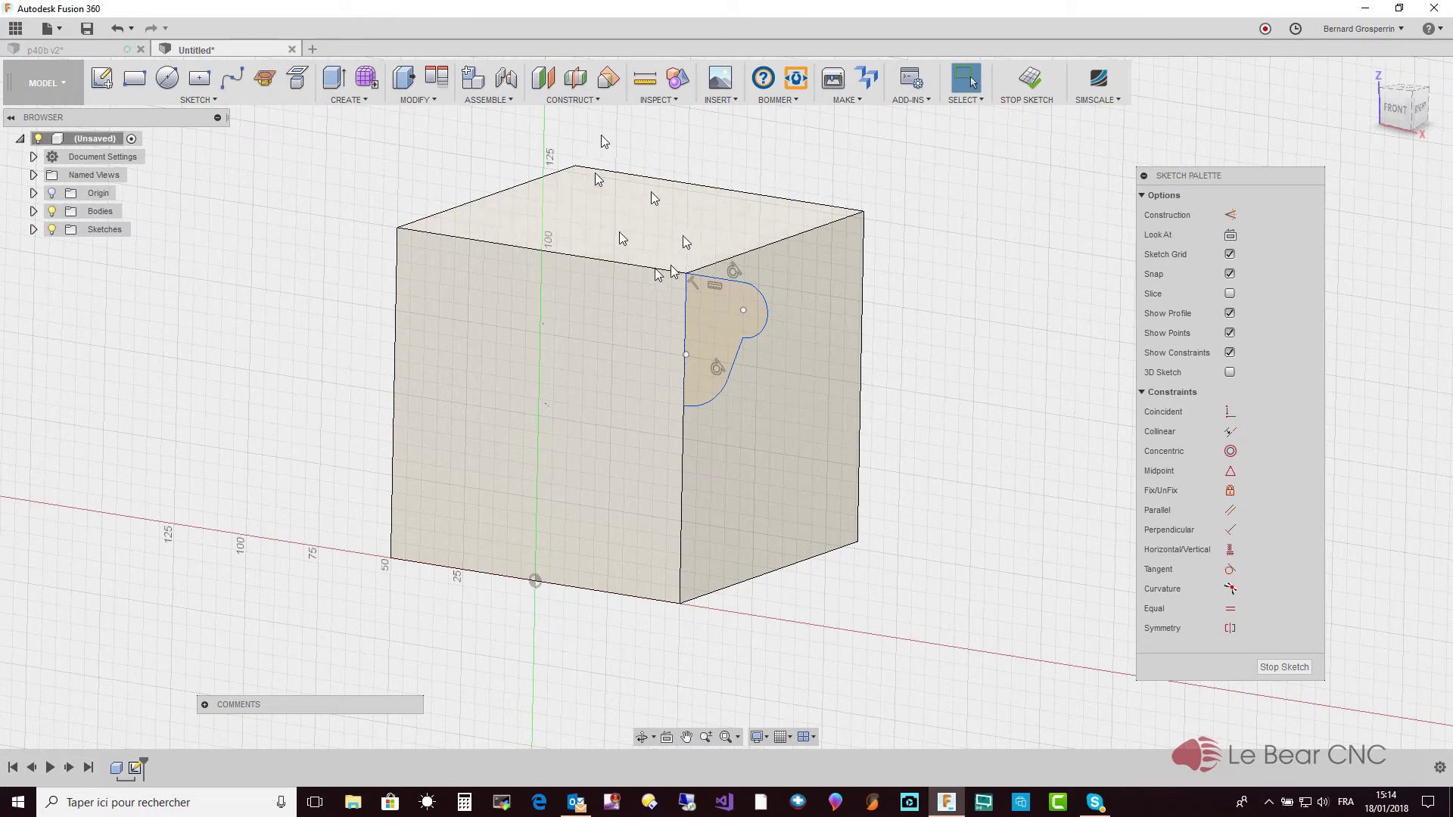
{"action": "left_click", "coordinate": [373, 103]}
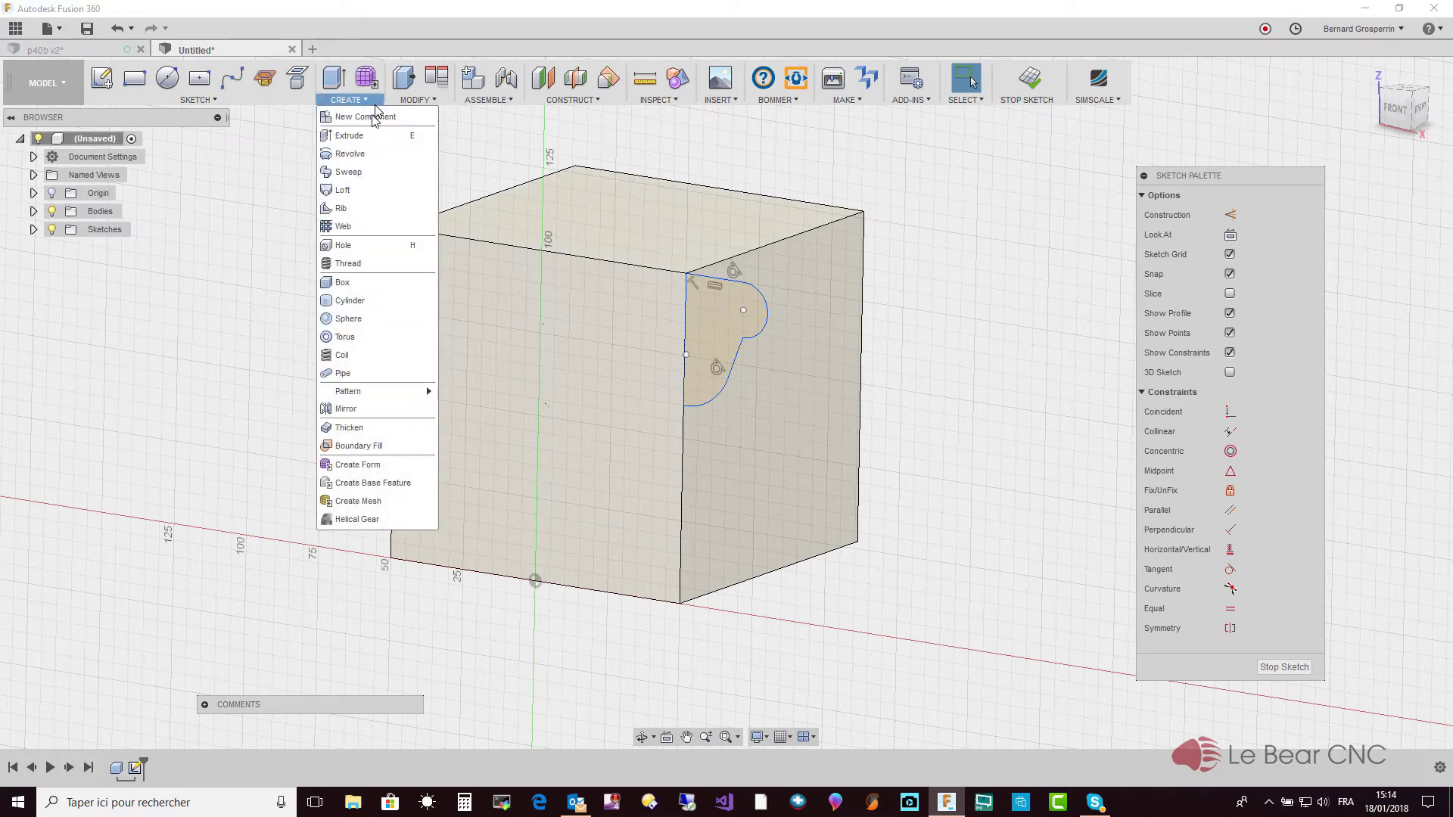
{"action": "left_click", "coordinate": [362, 176]}
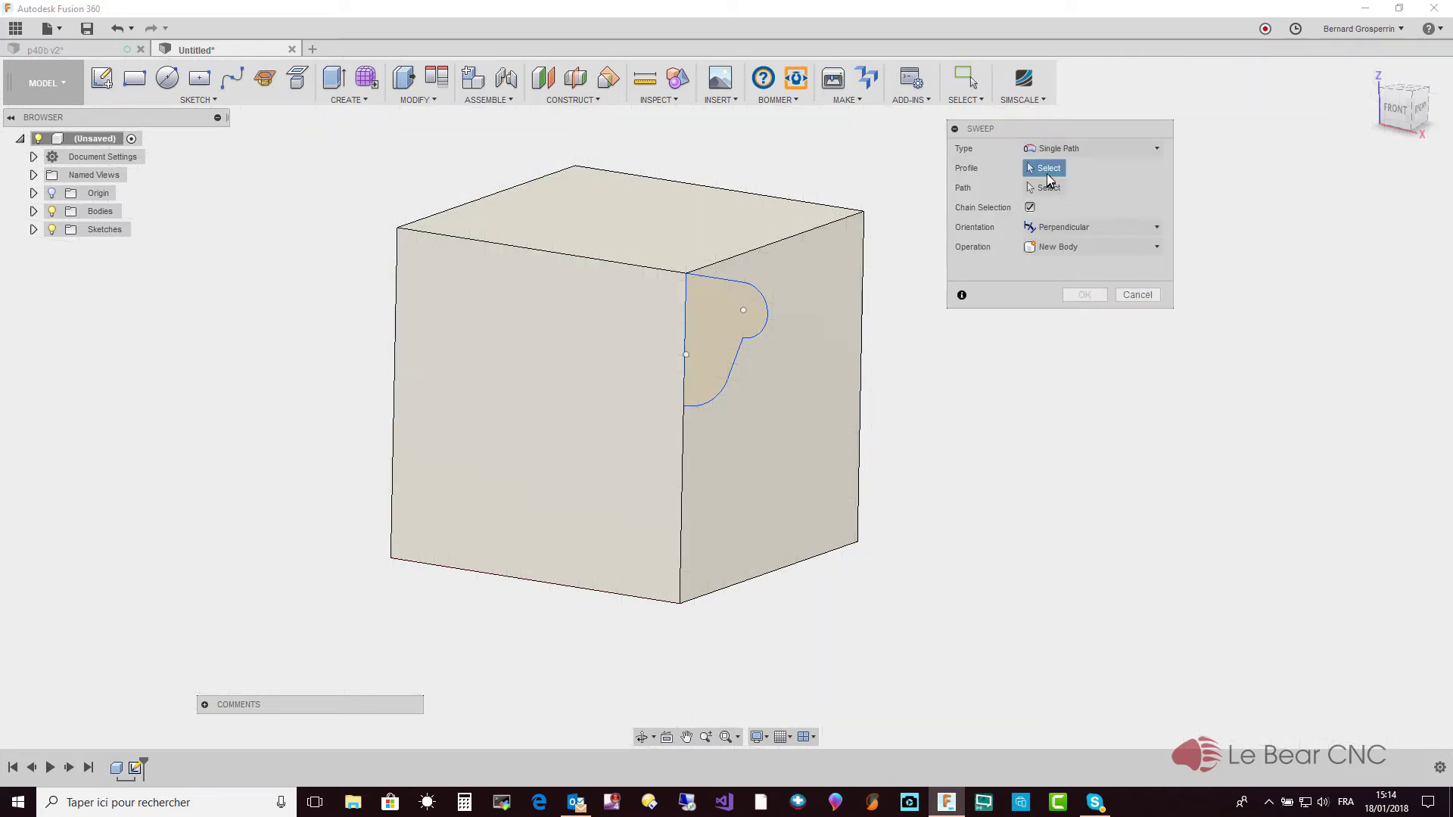
{"action": "left_click", "coordinate": [714, 324]}
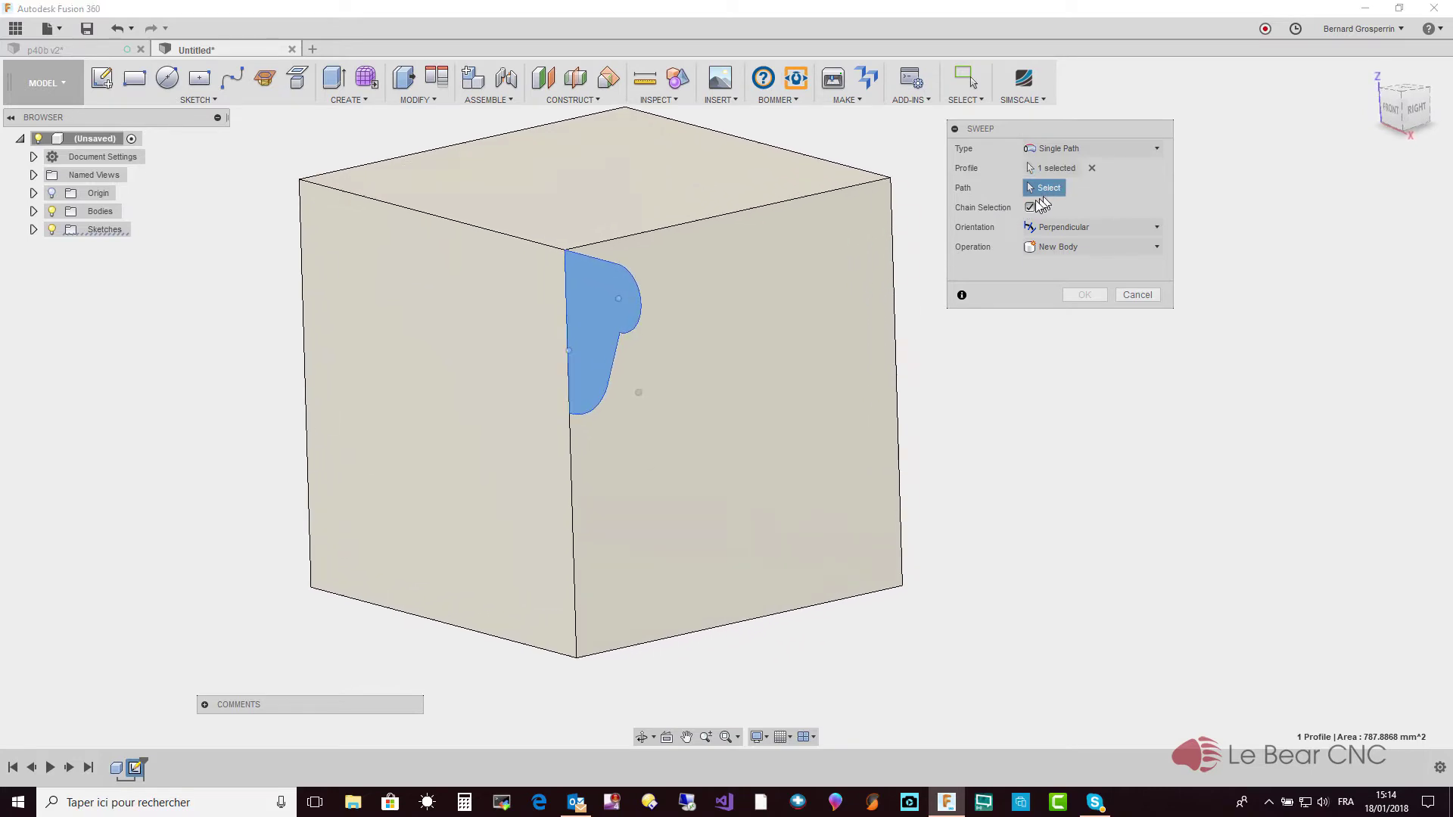
{"action": "left_click", "coordinate": [806, 194]}
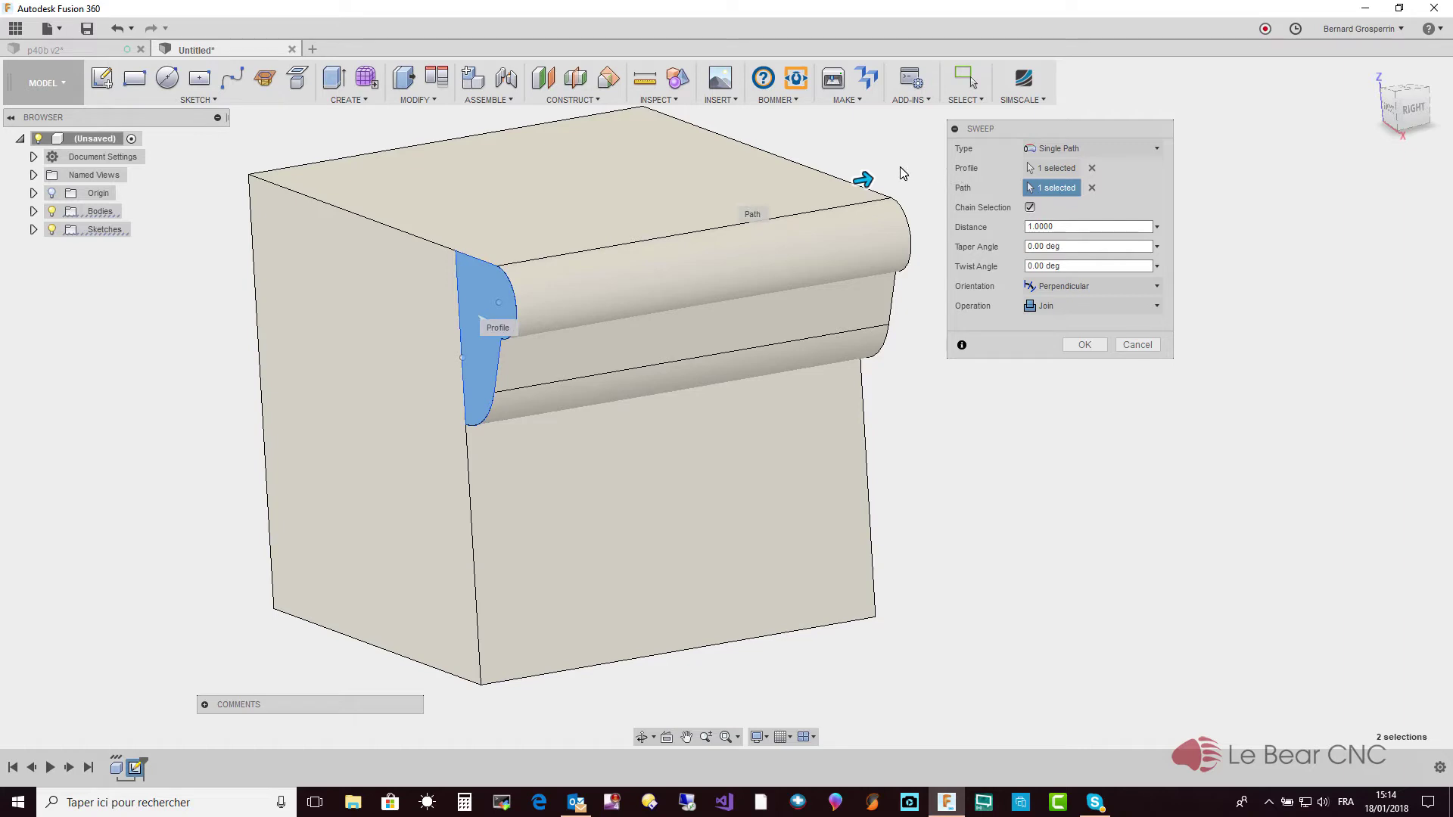
{"action": "left_click", "coordinate": [864, 176]}
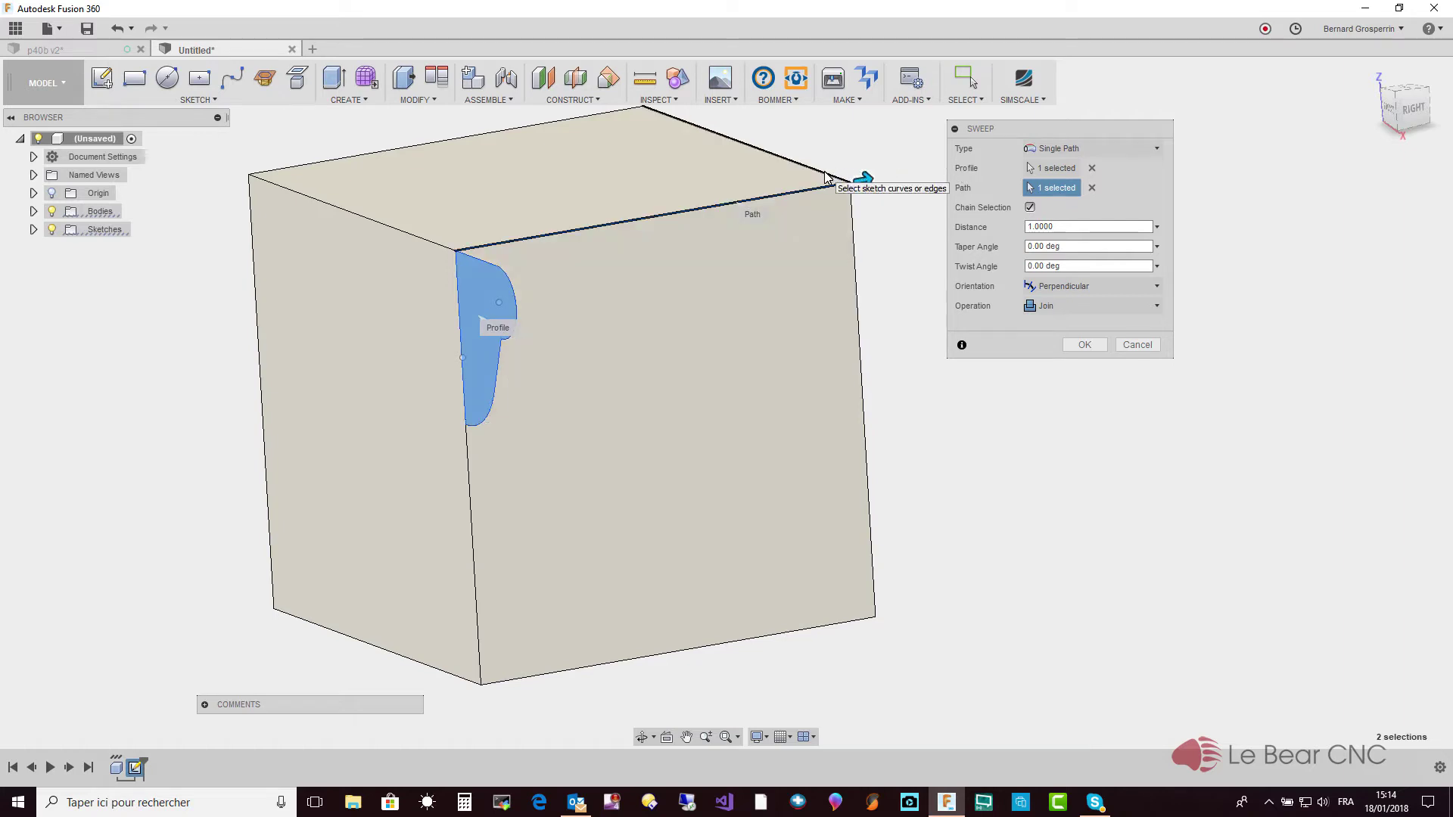
{"action": "left_click", "coordinate": [695, 135]}
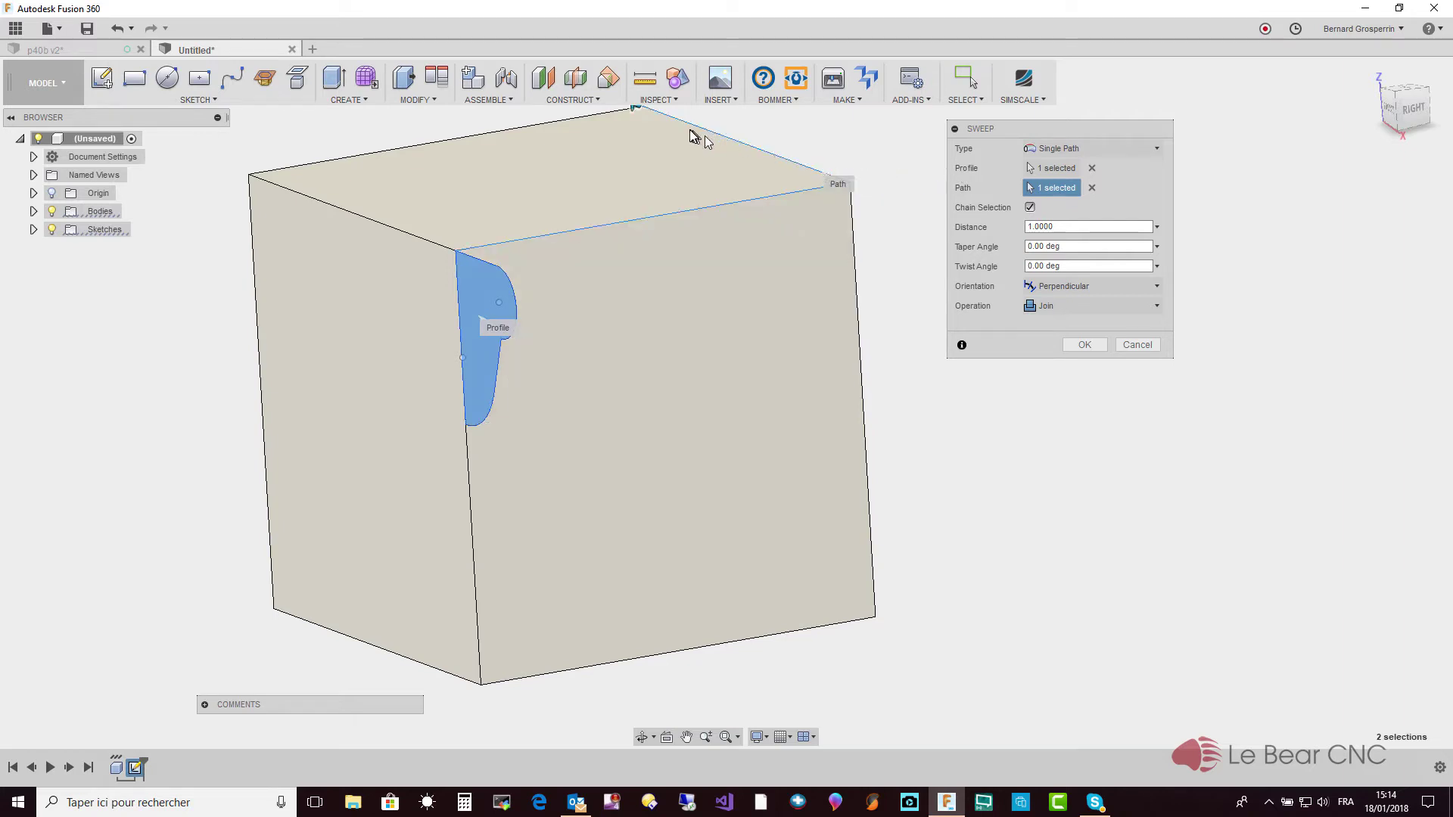
{"action": "left_click", "coordinate": [611, 120]}
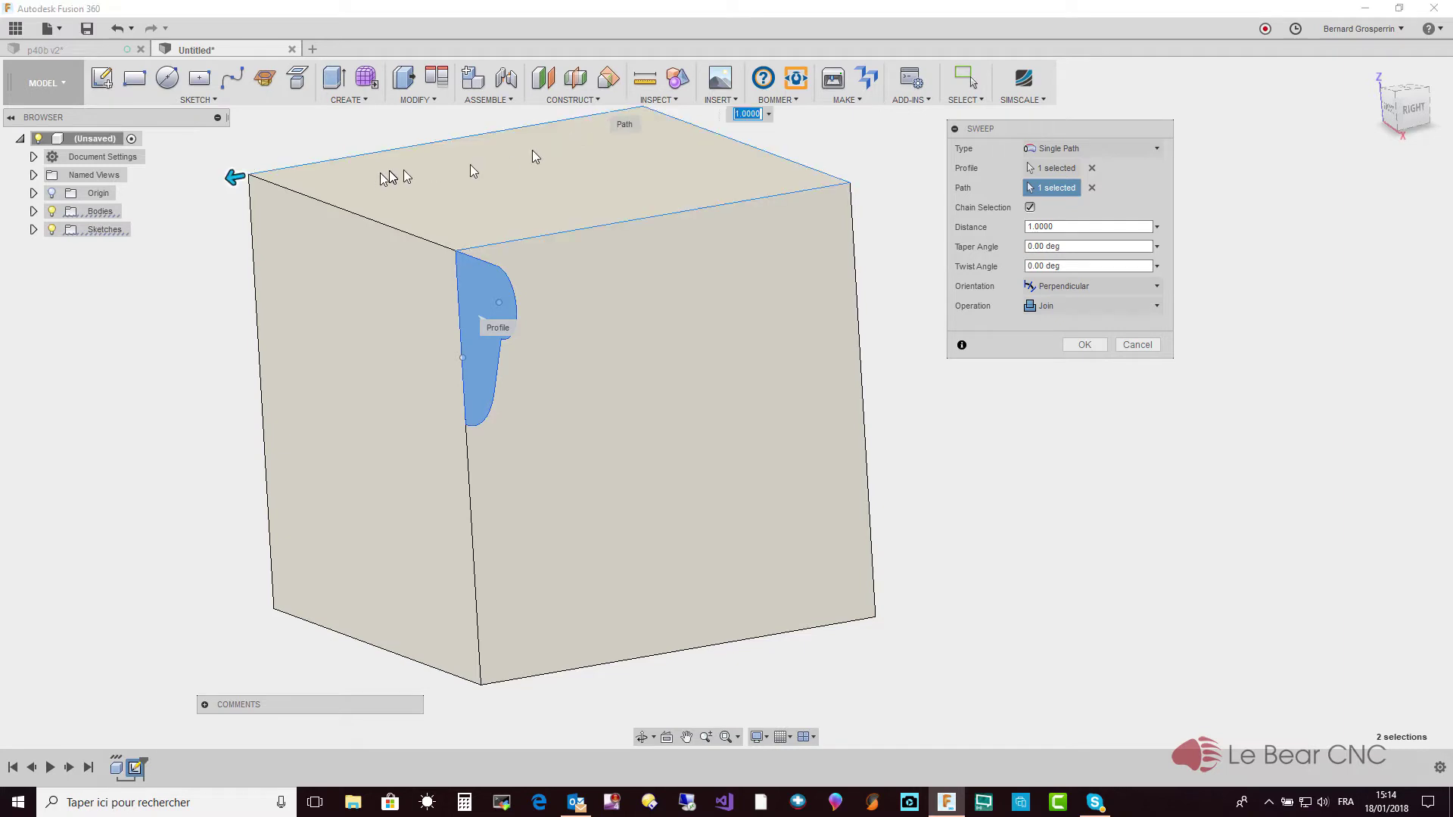
{"action": "left_click", "coordinate": [336, 211]}
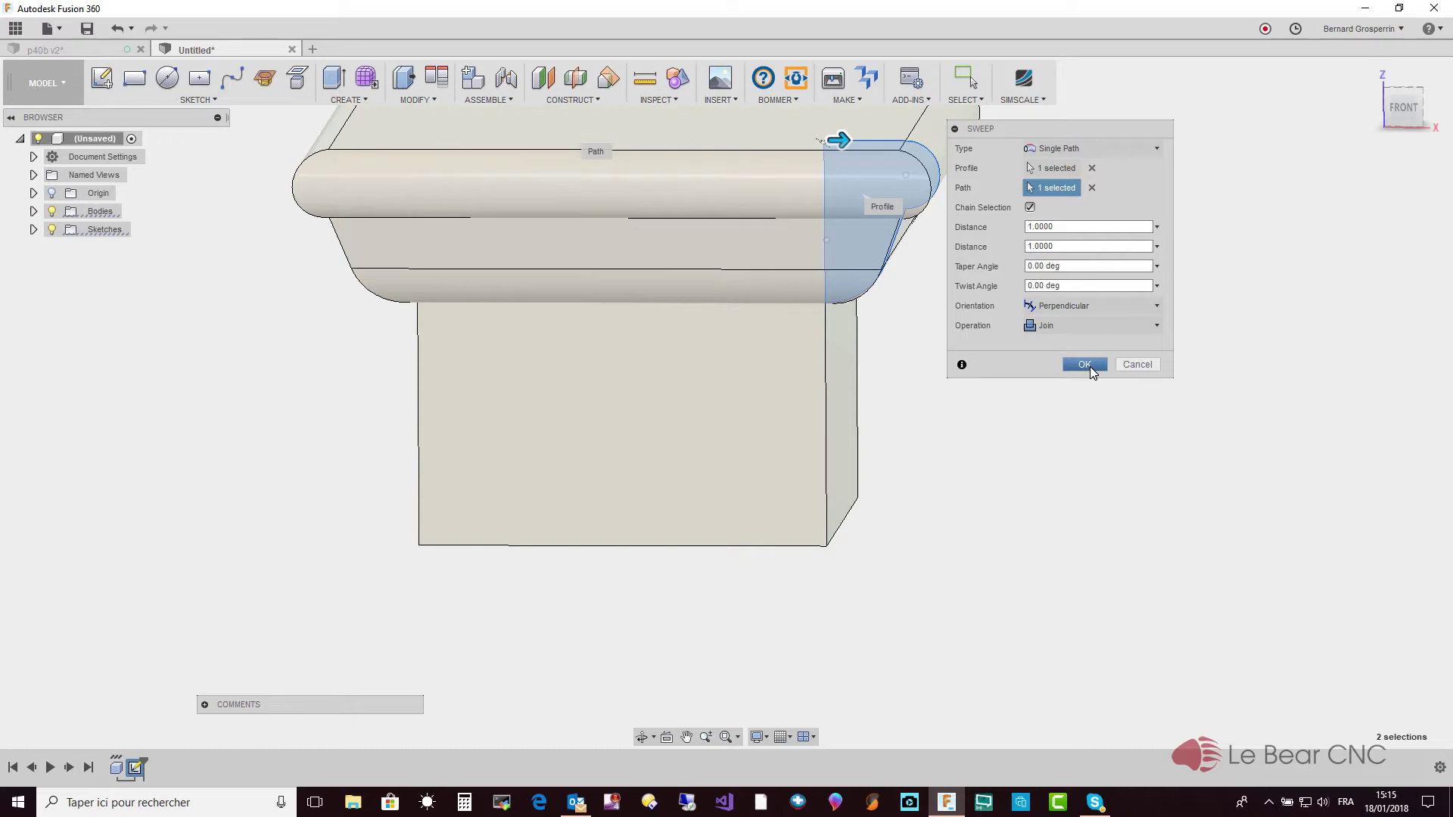
{"action": "left_click", "coordinate": [1091, 366]}
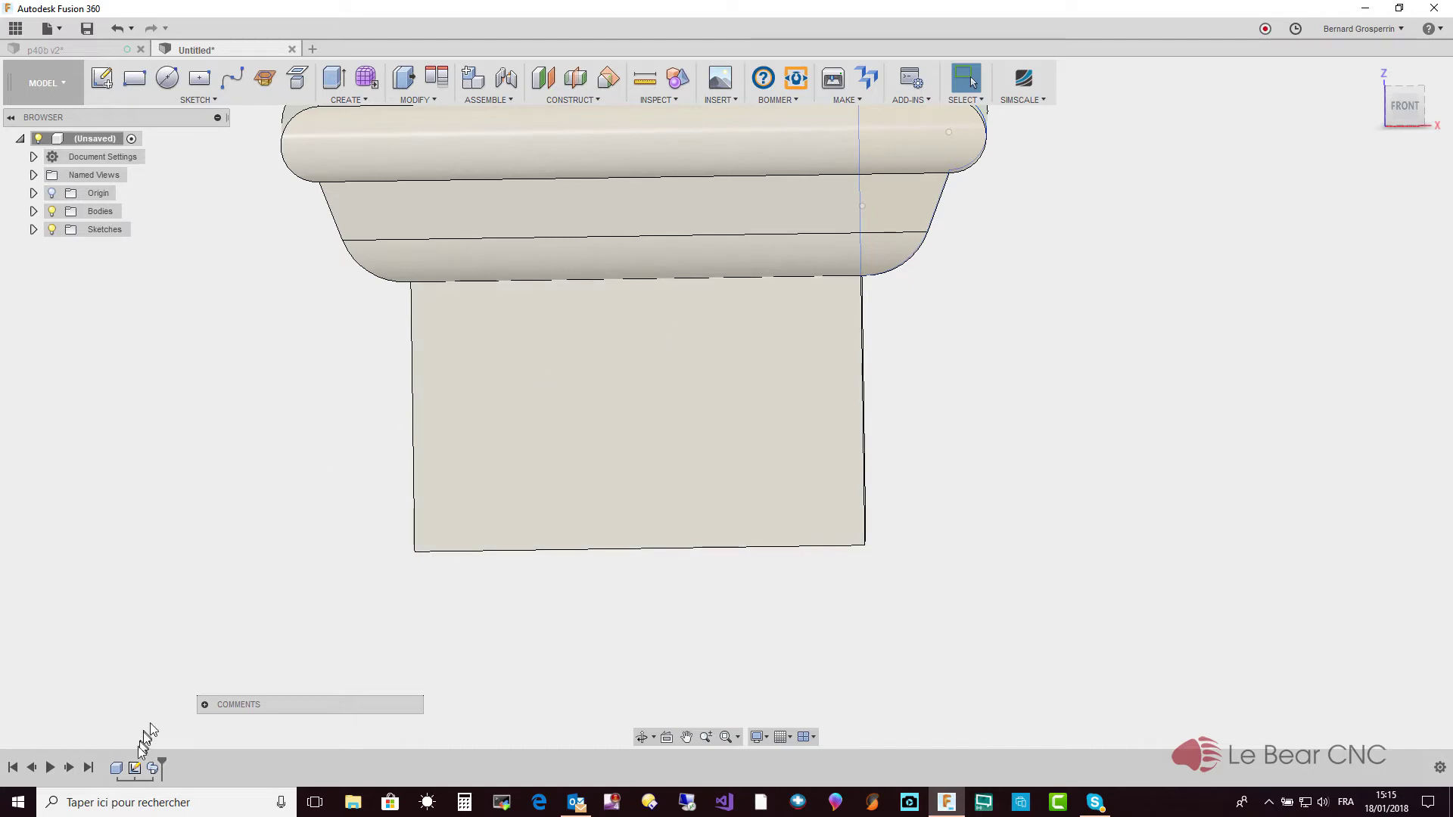
Edit the molding sketch and add a 3-point arc from the profile's lower end to the cube's bottom edge, about 25 mm from the corner.
{"action": "left_click", "coordinate": [136, 769]}
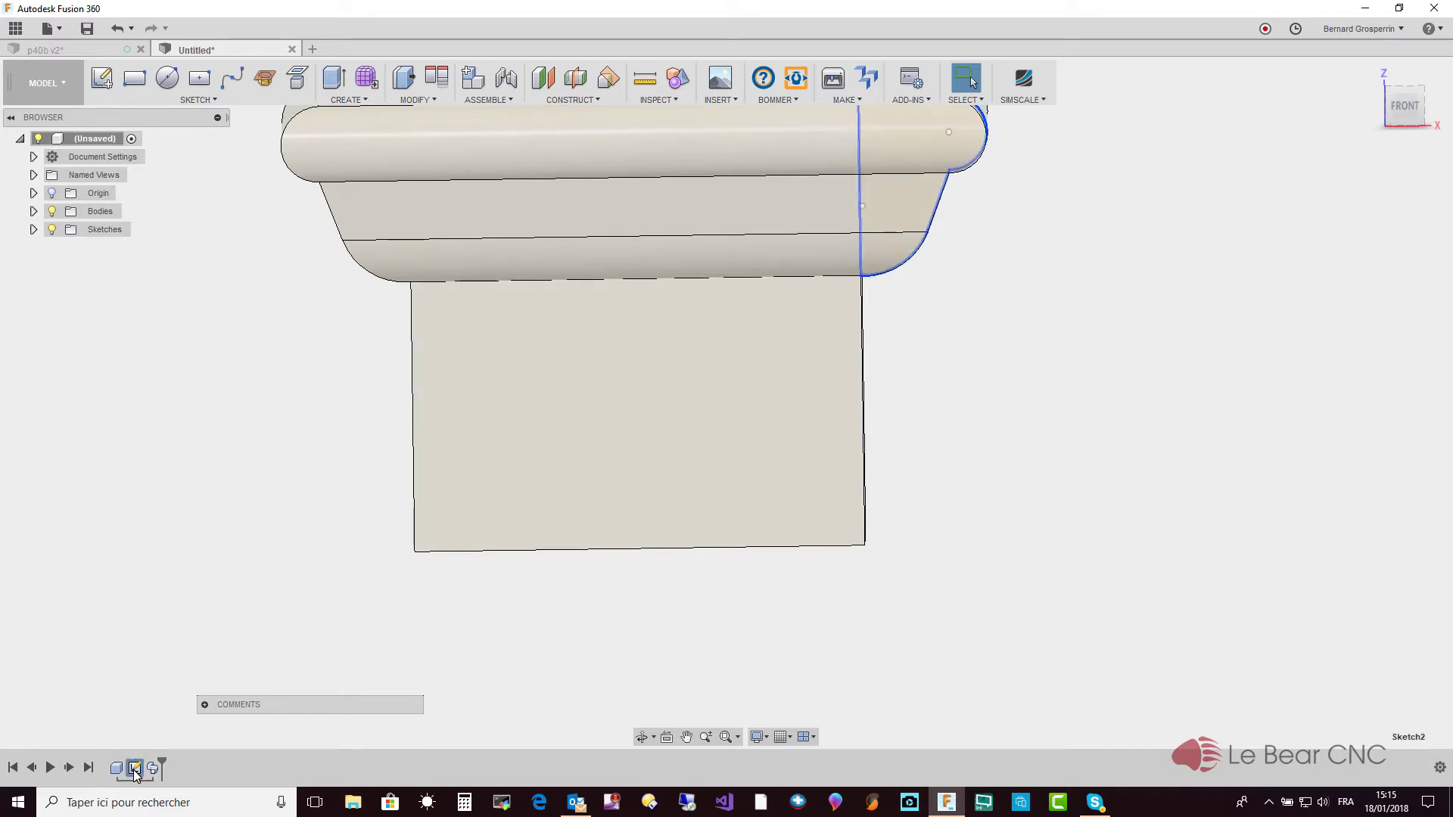
{"action": "right_click", "coordinate": [135, 769]}
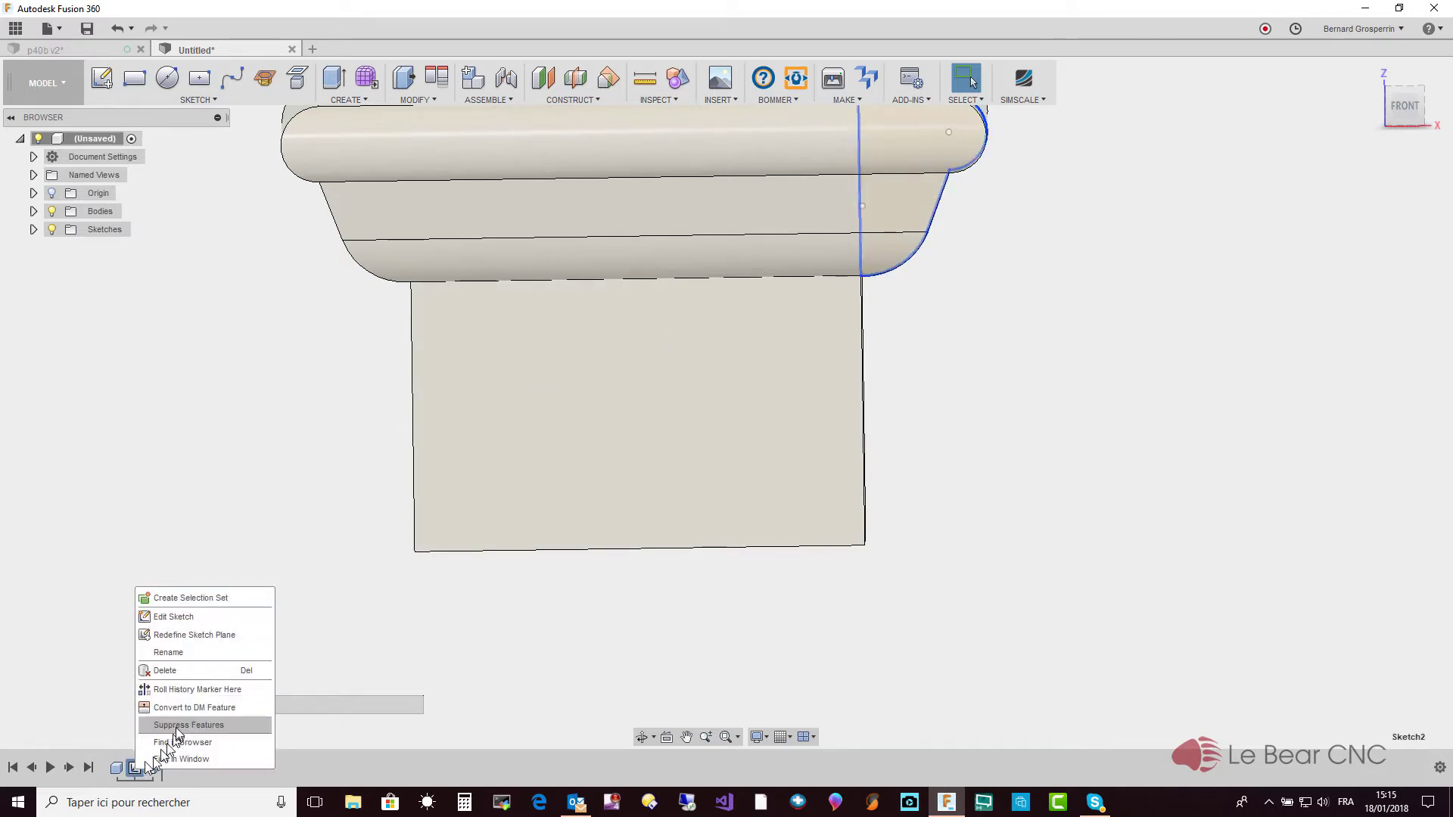
{"action": "left_click", "coordinate": [190, 630]}
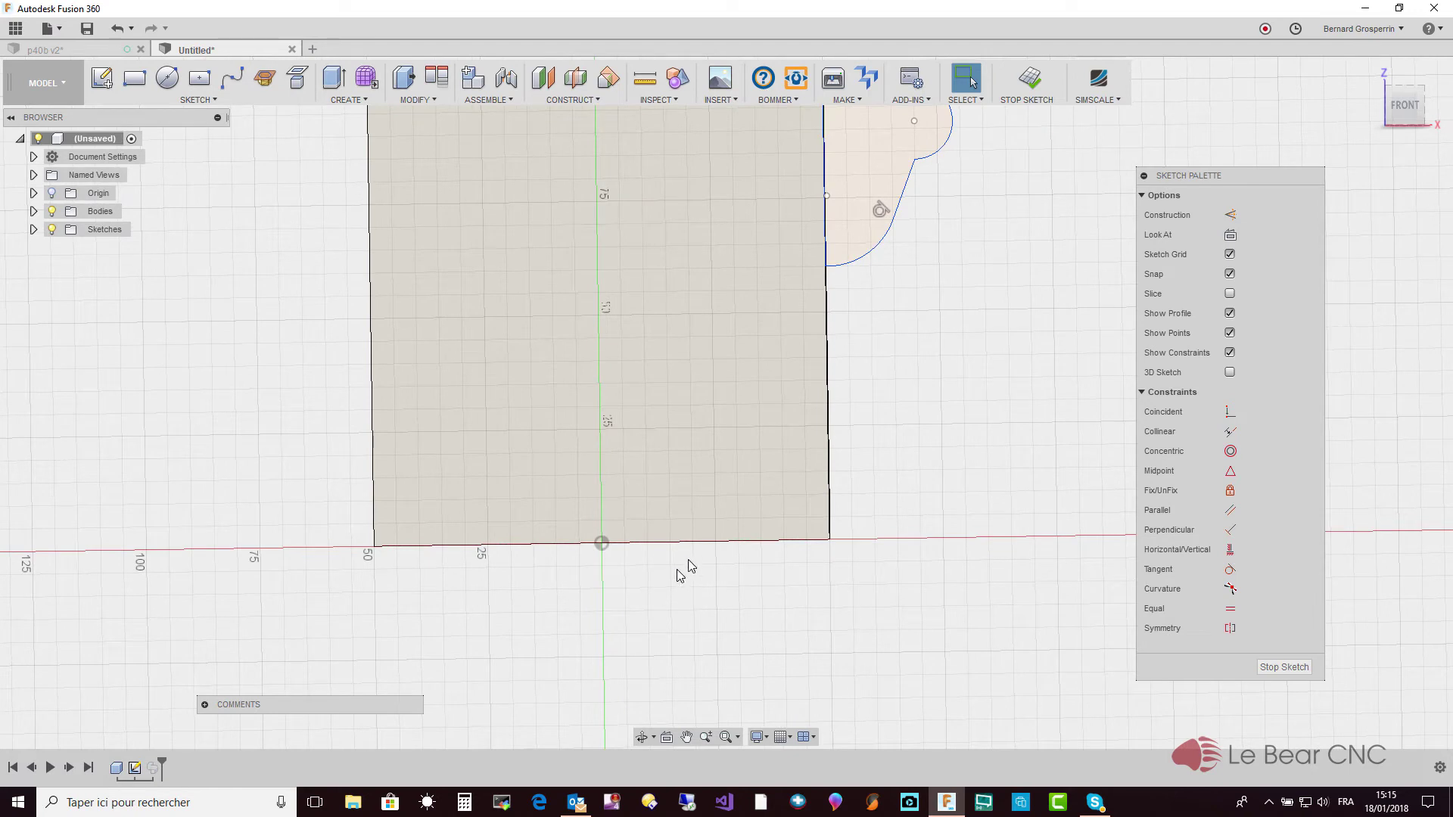
{"action": "left_click", "coordinate": [197, 99]}
{"action": "mouse_move", "coordinate": [161, 185]}
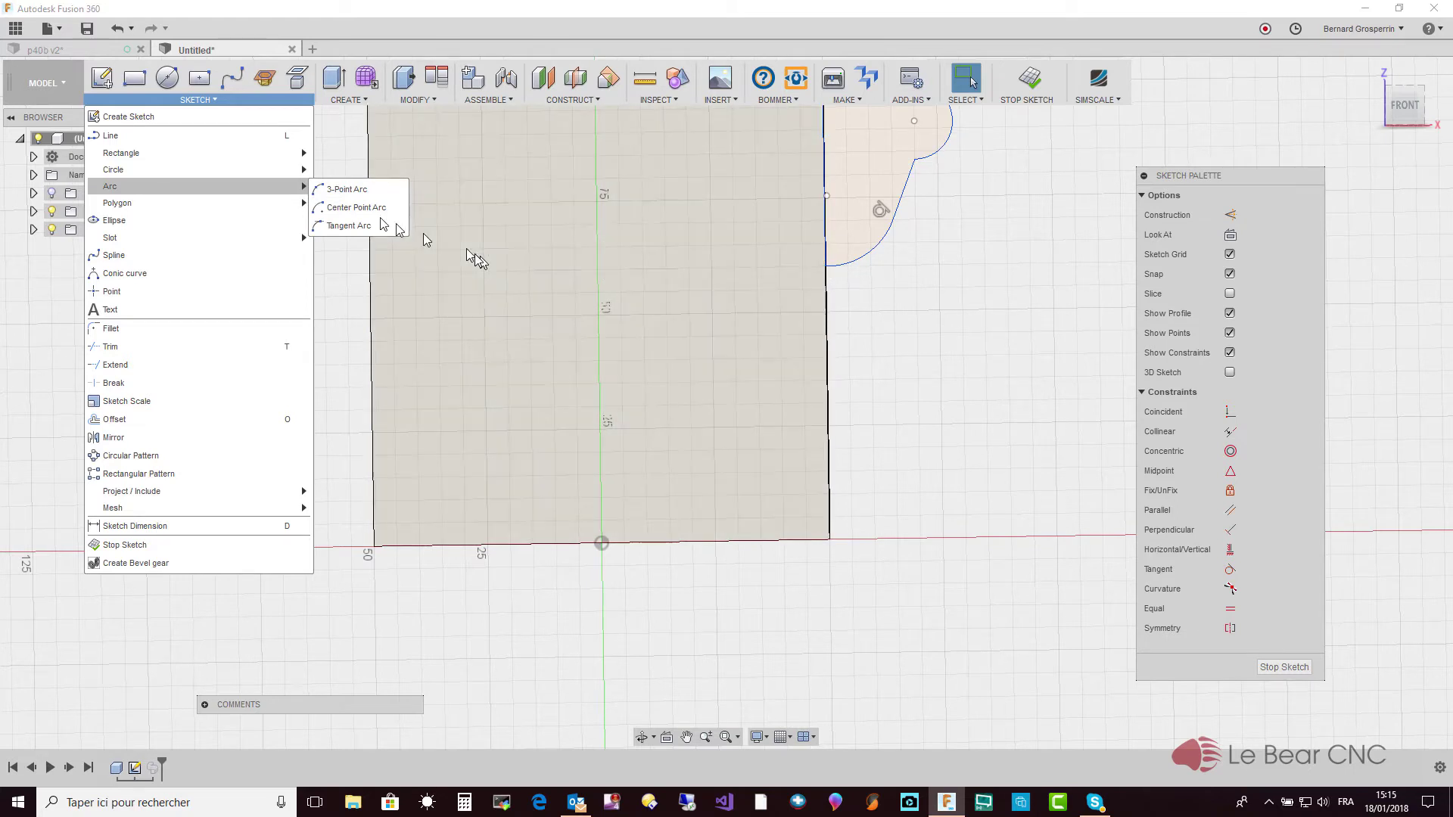
{"action": "left_click", "coordinate": [347, 189]}
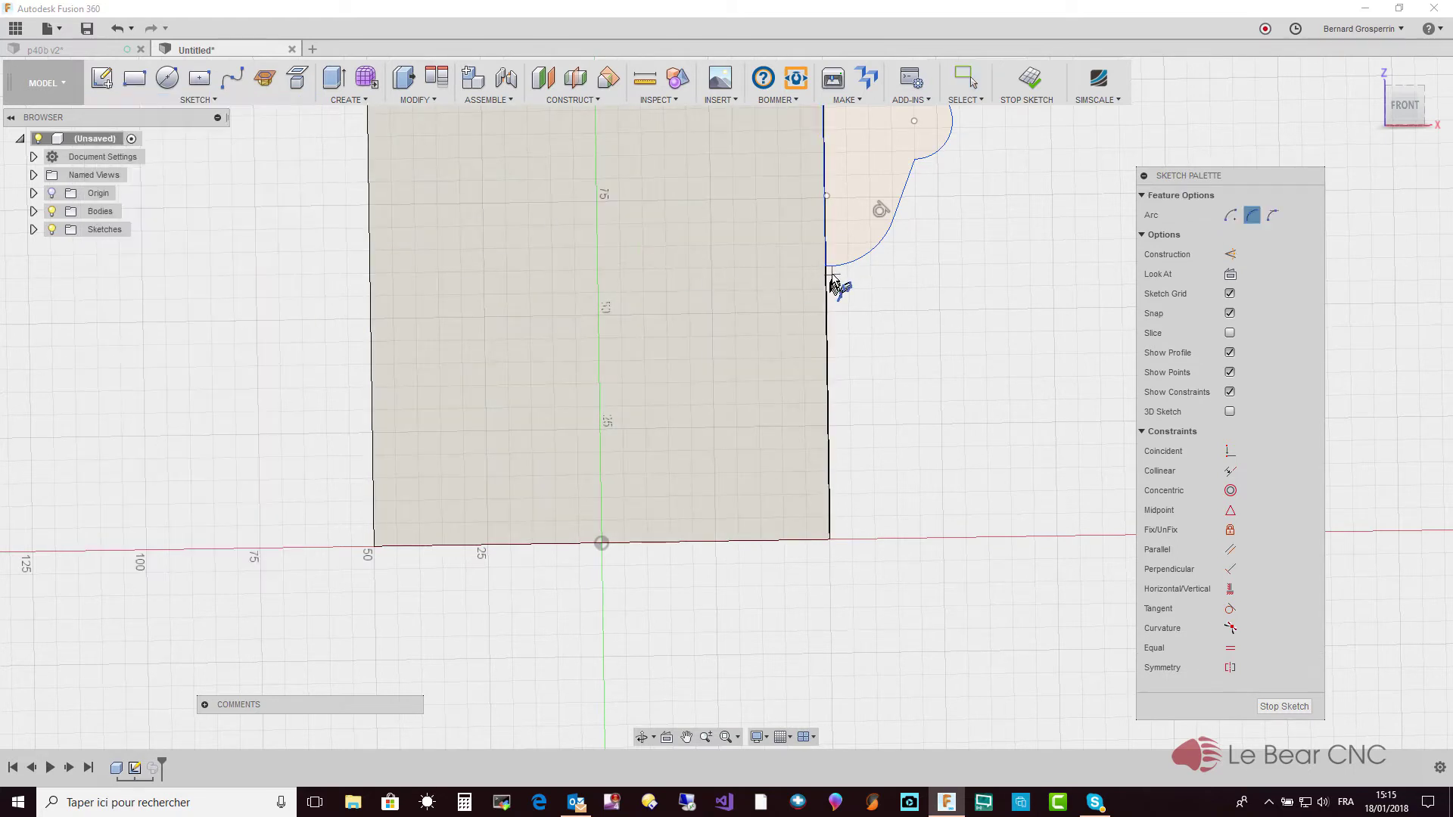
{"action": "left_click", "coordinate": [826, 266]}
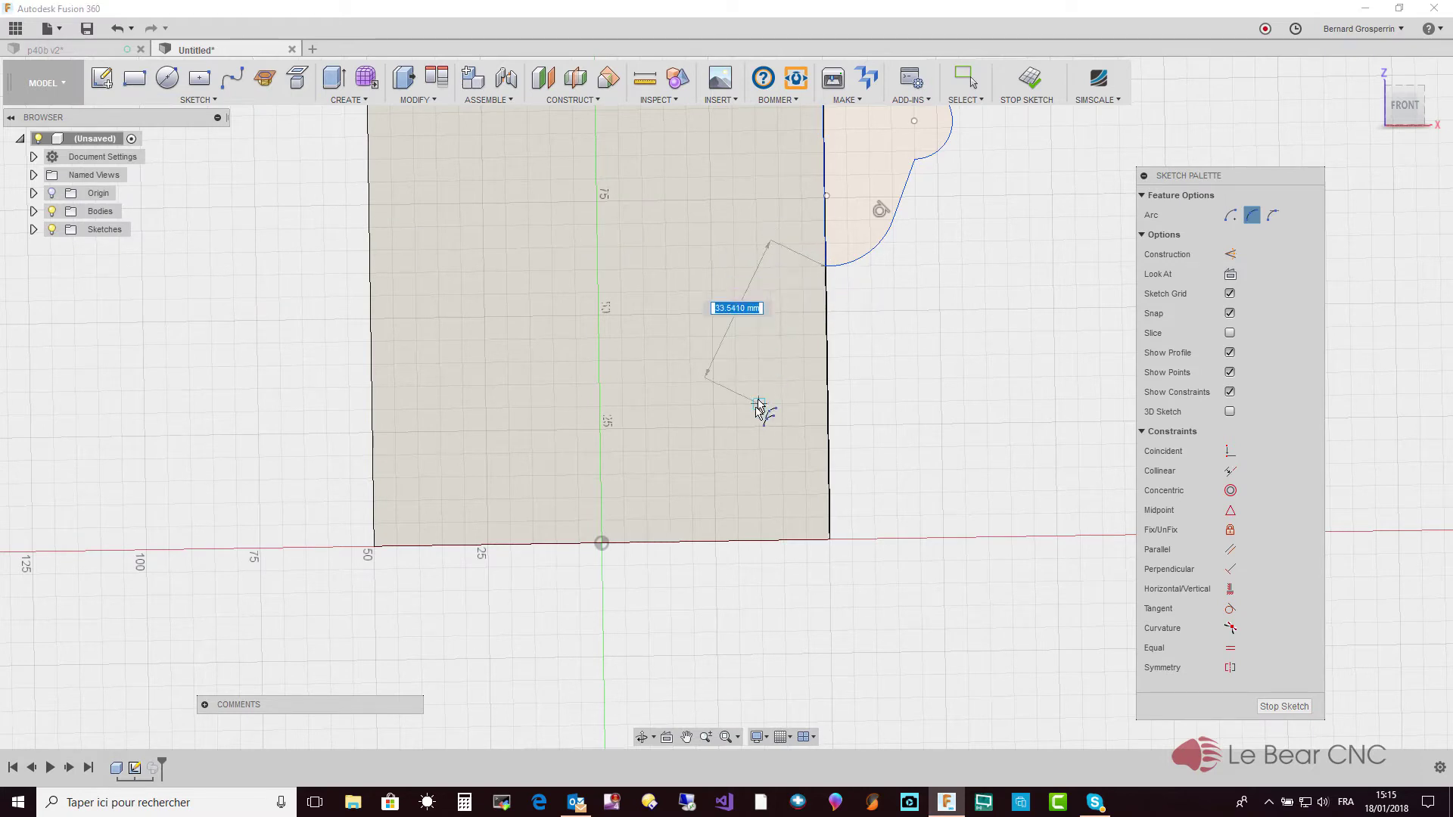
{"action": "left_click", "coordinate": [716, 540]}
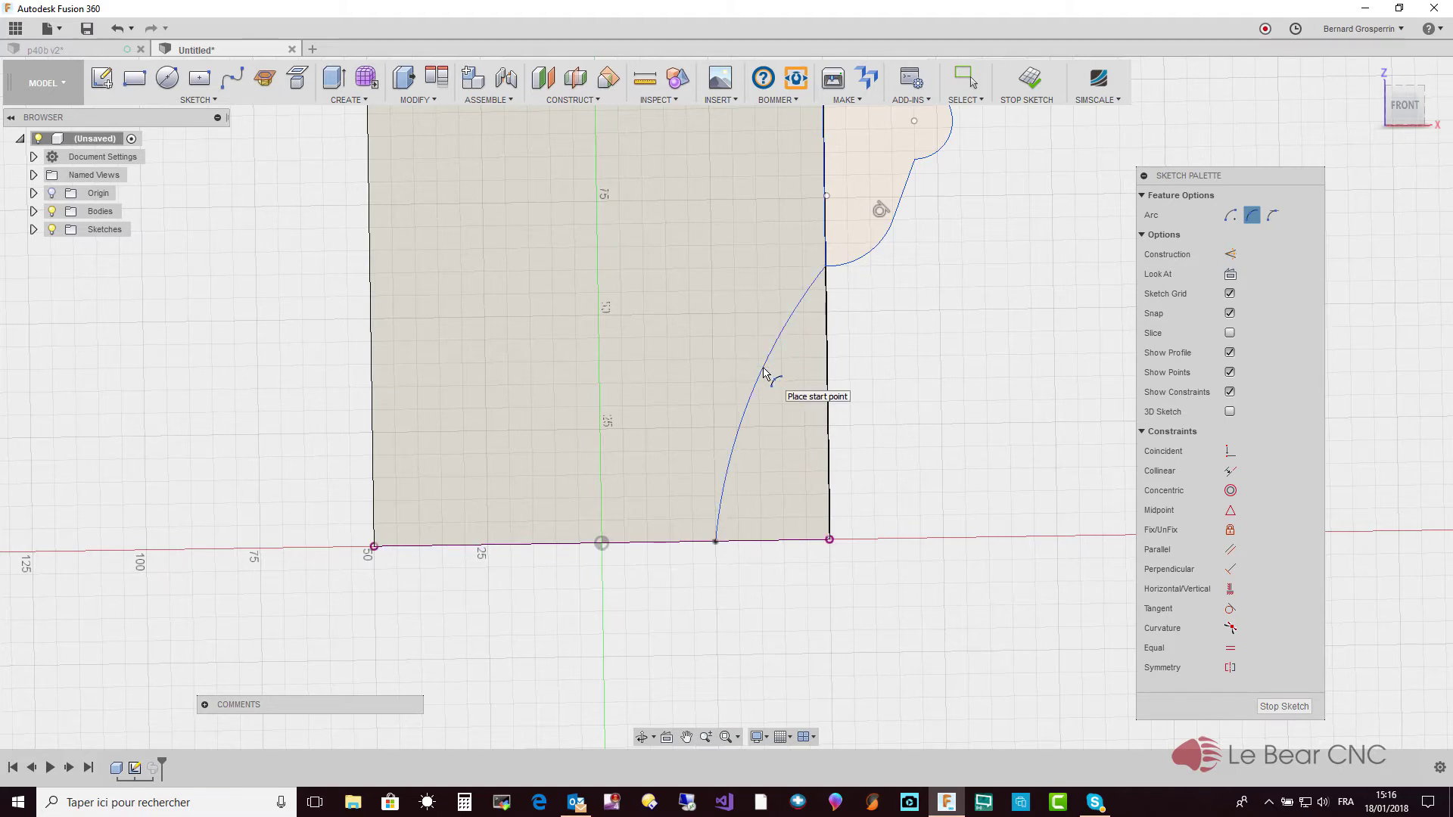
{"action": "key", "text": "Escape"}
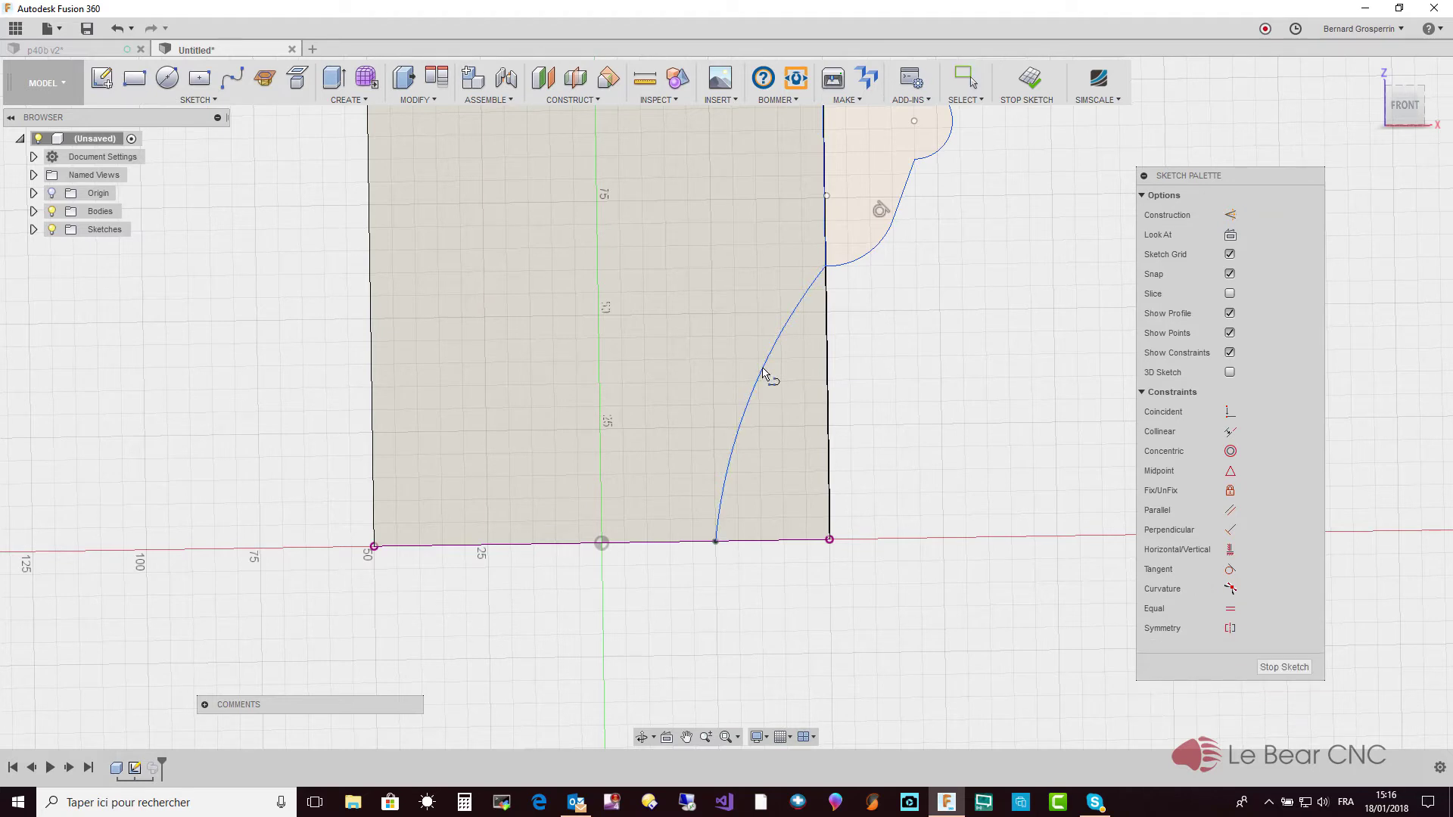
Draw lines from the arc's lower end to the cube's bottom corner and up the vertical edge to the arc's upper end.
{"action": "key", "text": "l"}
{"action": "left_click", "coordinate": [715, 542]}
{"action": "left_click", "coordinate": [830, 539]}
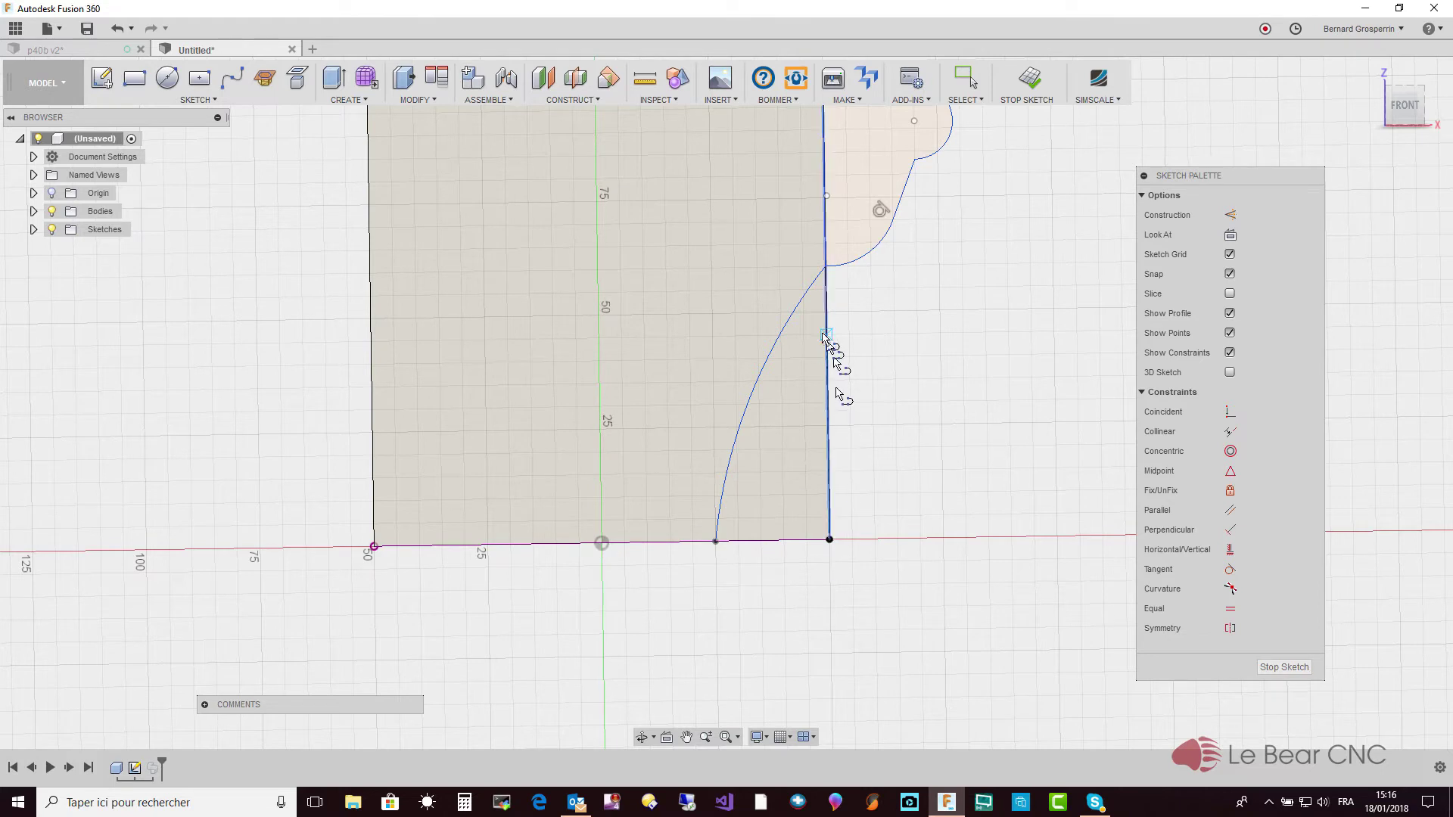
{"action": "left_click", "coordinate": [826, 267]}
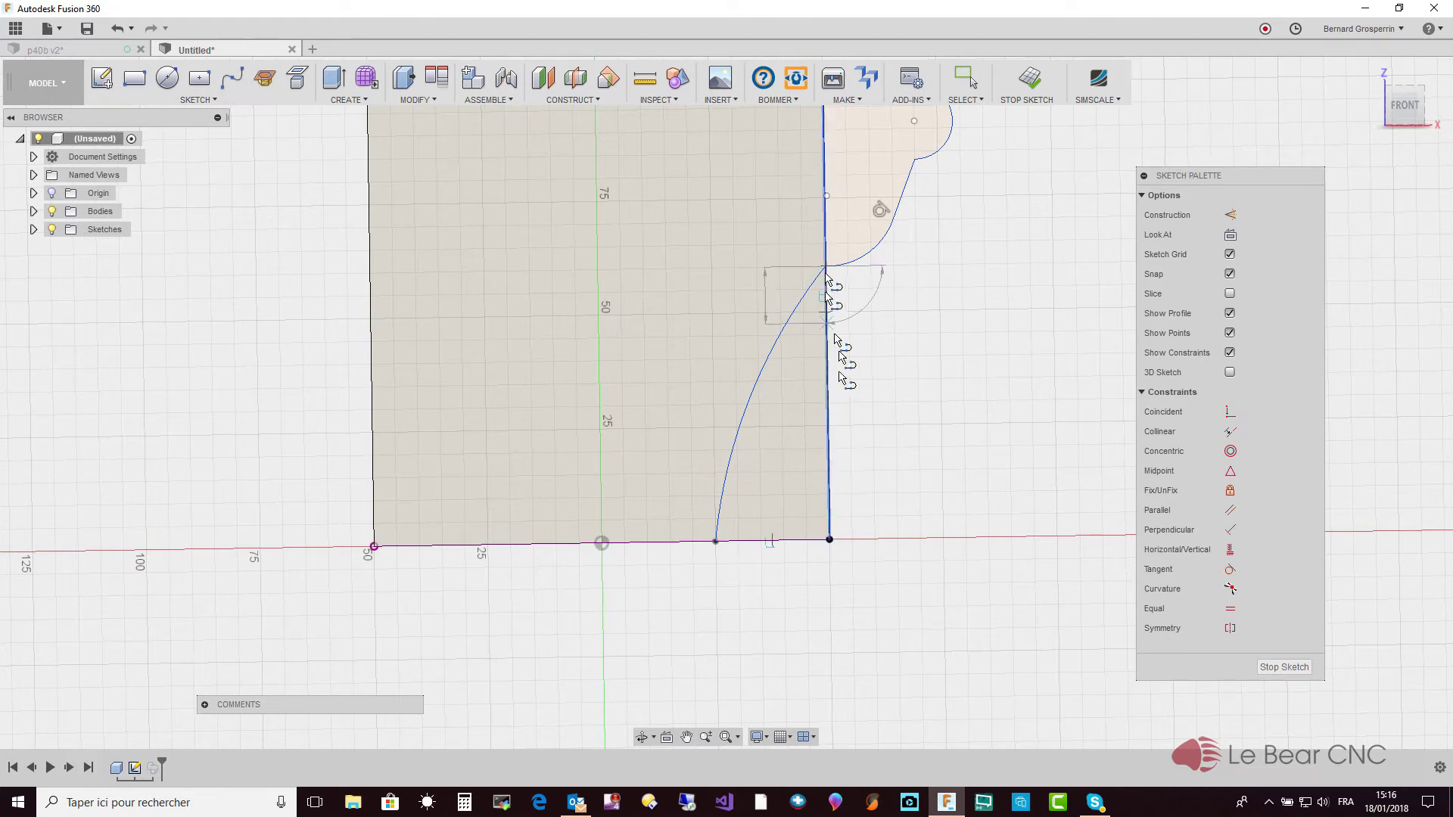
{"action": "key", "text": "Escape"}
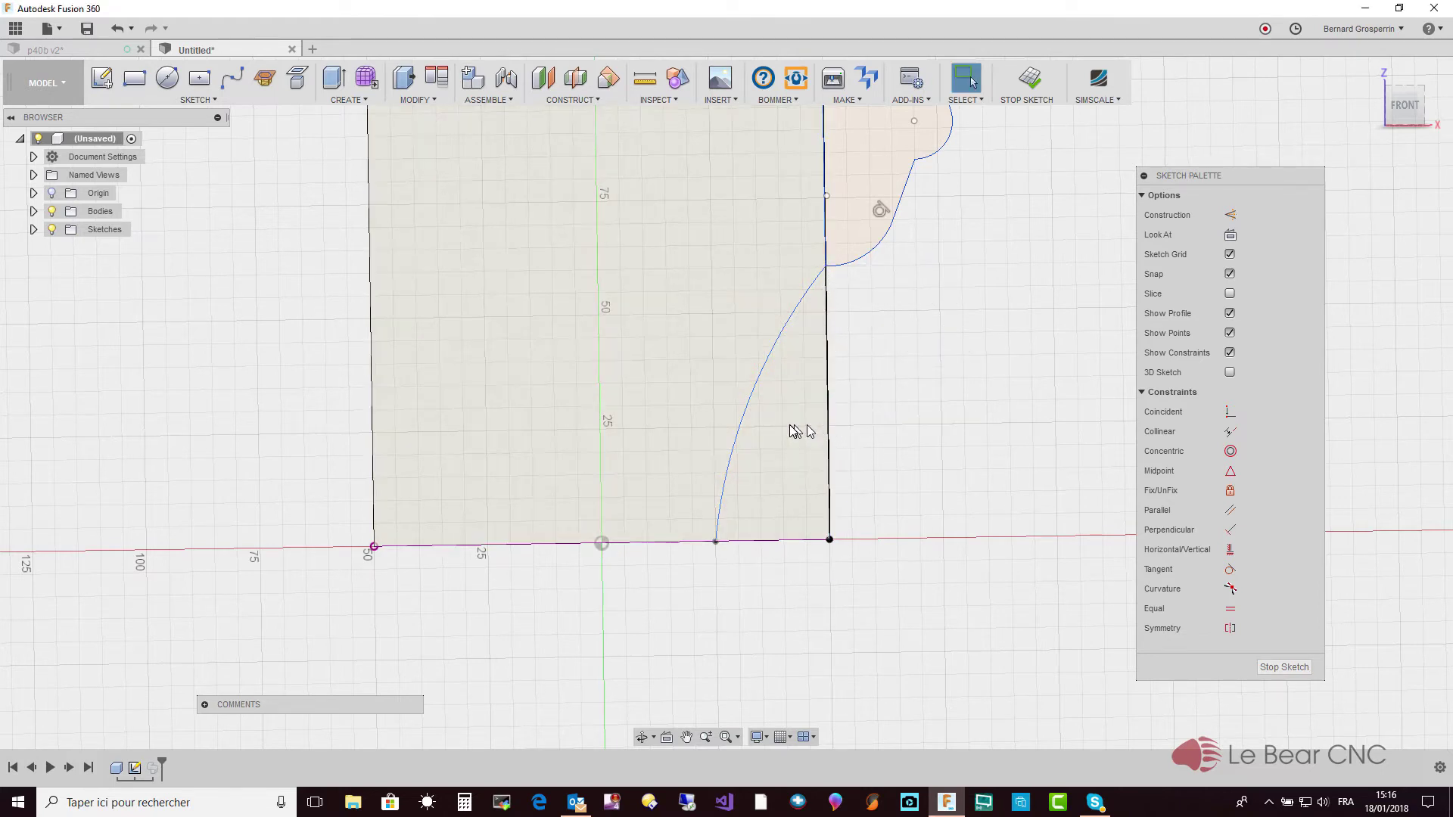
{"action": "scroll", "coordinate": [937, 424], "scroll_direction": "up", "scroll_amount": 3}
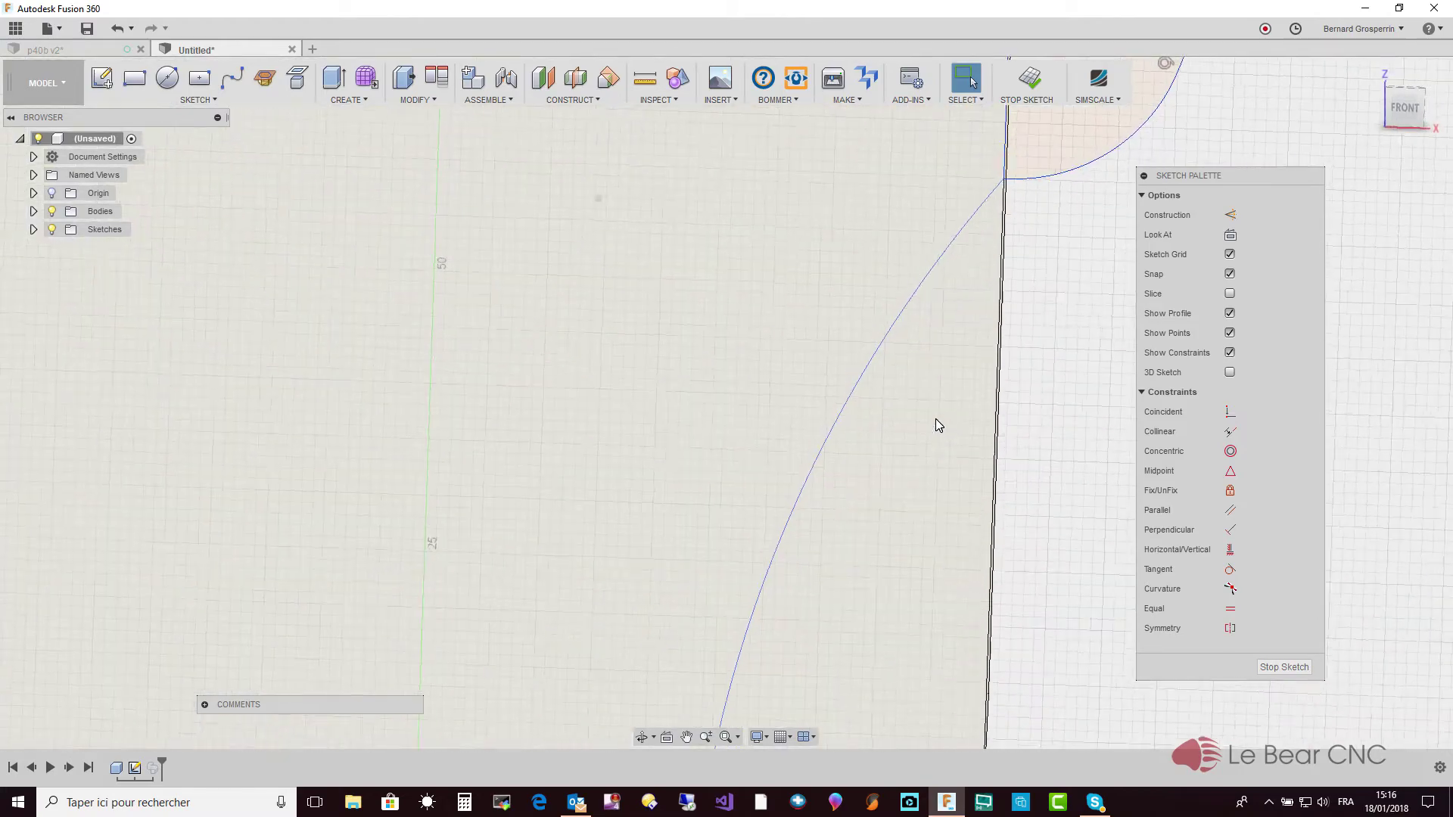
Close the curved profile with a line along the cube's bottom edge and a 60 mm line up its vertical edge, and finish the sketch.
{"action": "middle_click_drag", "start_coordinate": [935, 420], "coordinate": [928, 440], "text": "shift"}
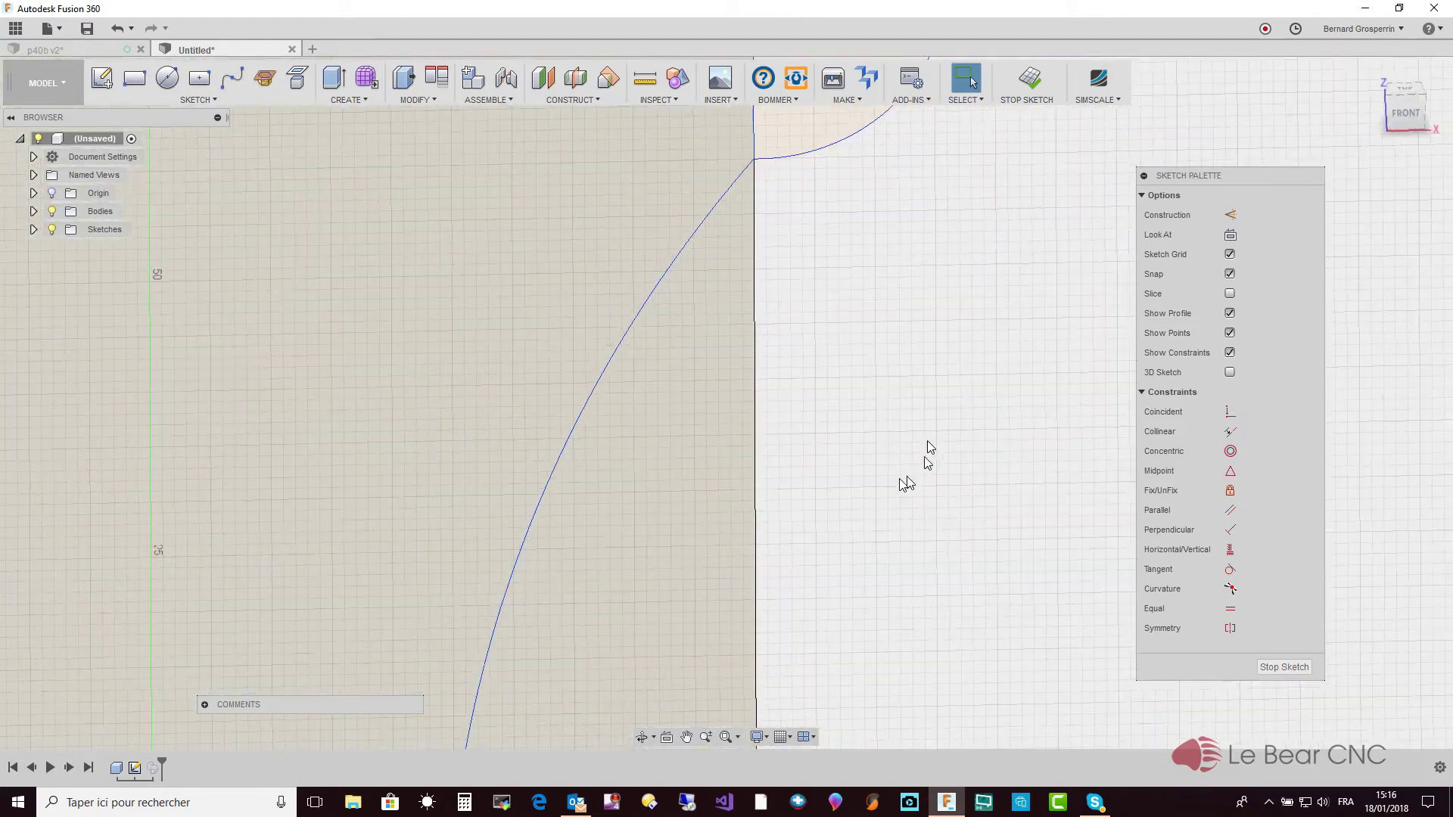
{"action": "scroll", "coordinate": [897, 498], "scroll_direction": "down", "scroll_amount": 3}
{"action": "mouse_move", "coordinate": [852, 544]}
{"action": "middle_mouse_down", "text": "shift"}
{"action": "mouse_move", "coordinate": [827, 551]}
{"action": "mouse_move", "coordinate": [720, 458]}
{"action": "middle_mouse_up", "text": "shift"}
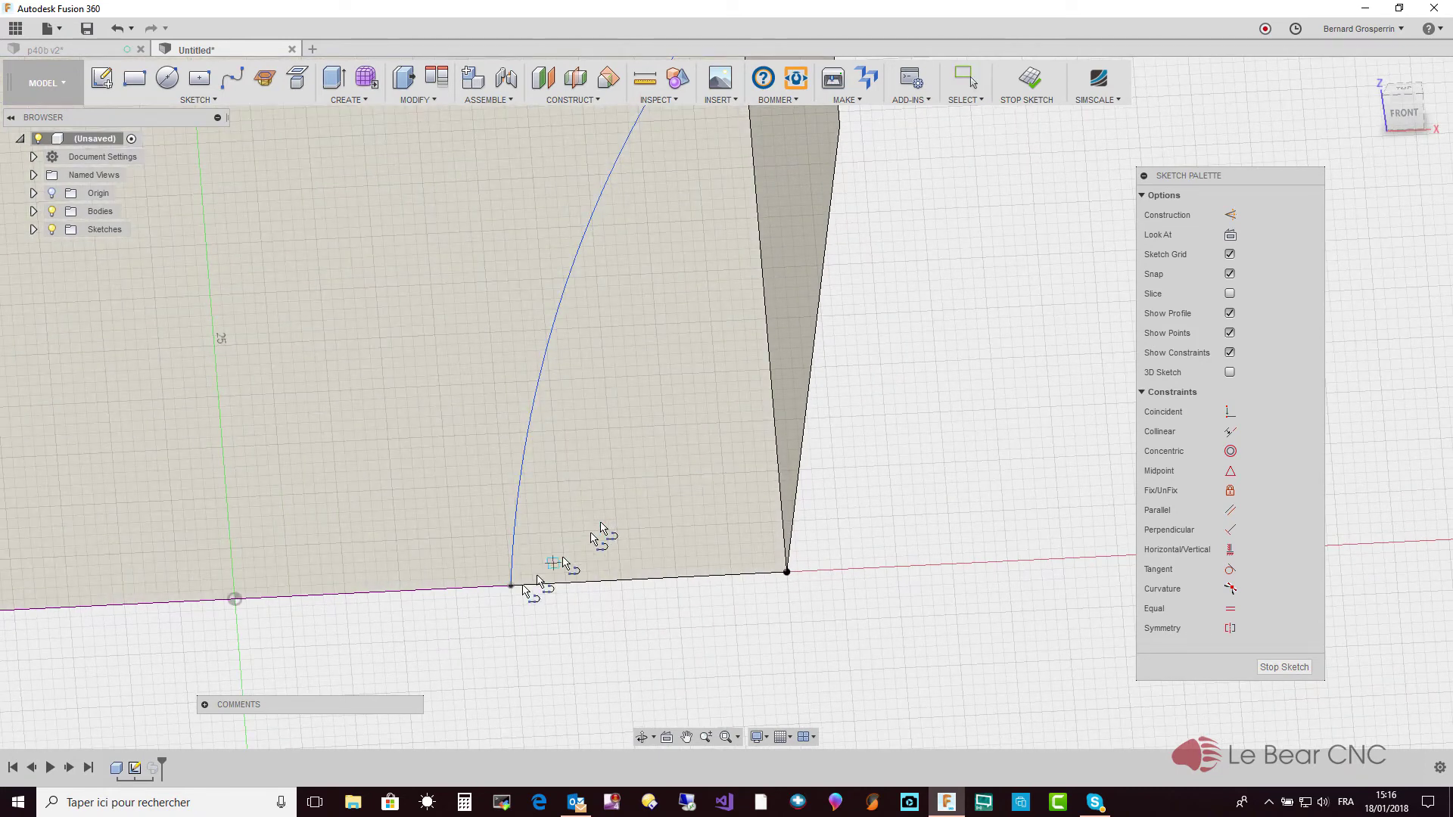
{"action": "left_click", "coordinate": [510, 587]}
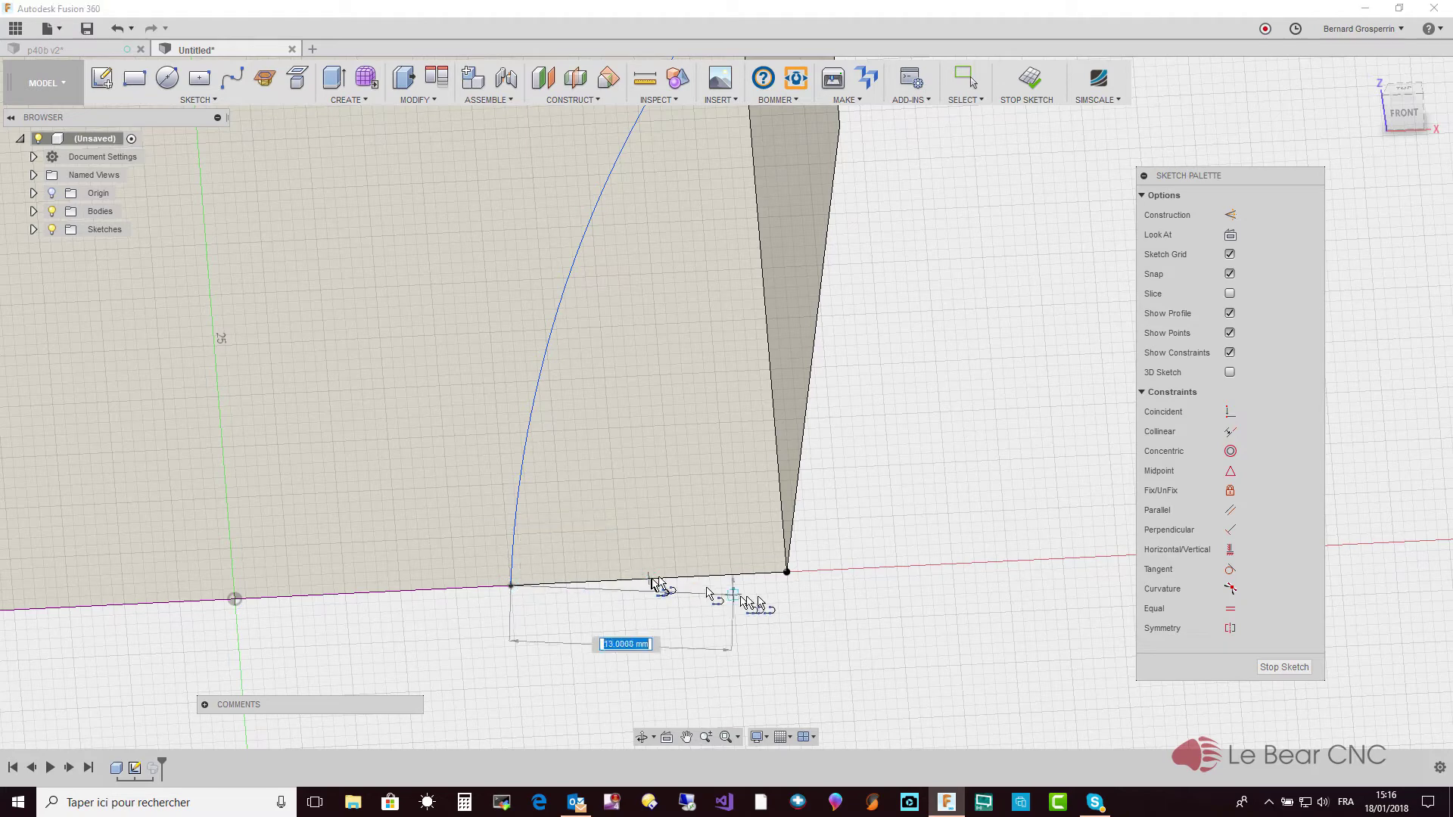
{"action": "left_click", "coordinate": [787, 573]}
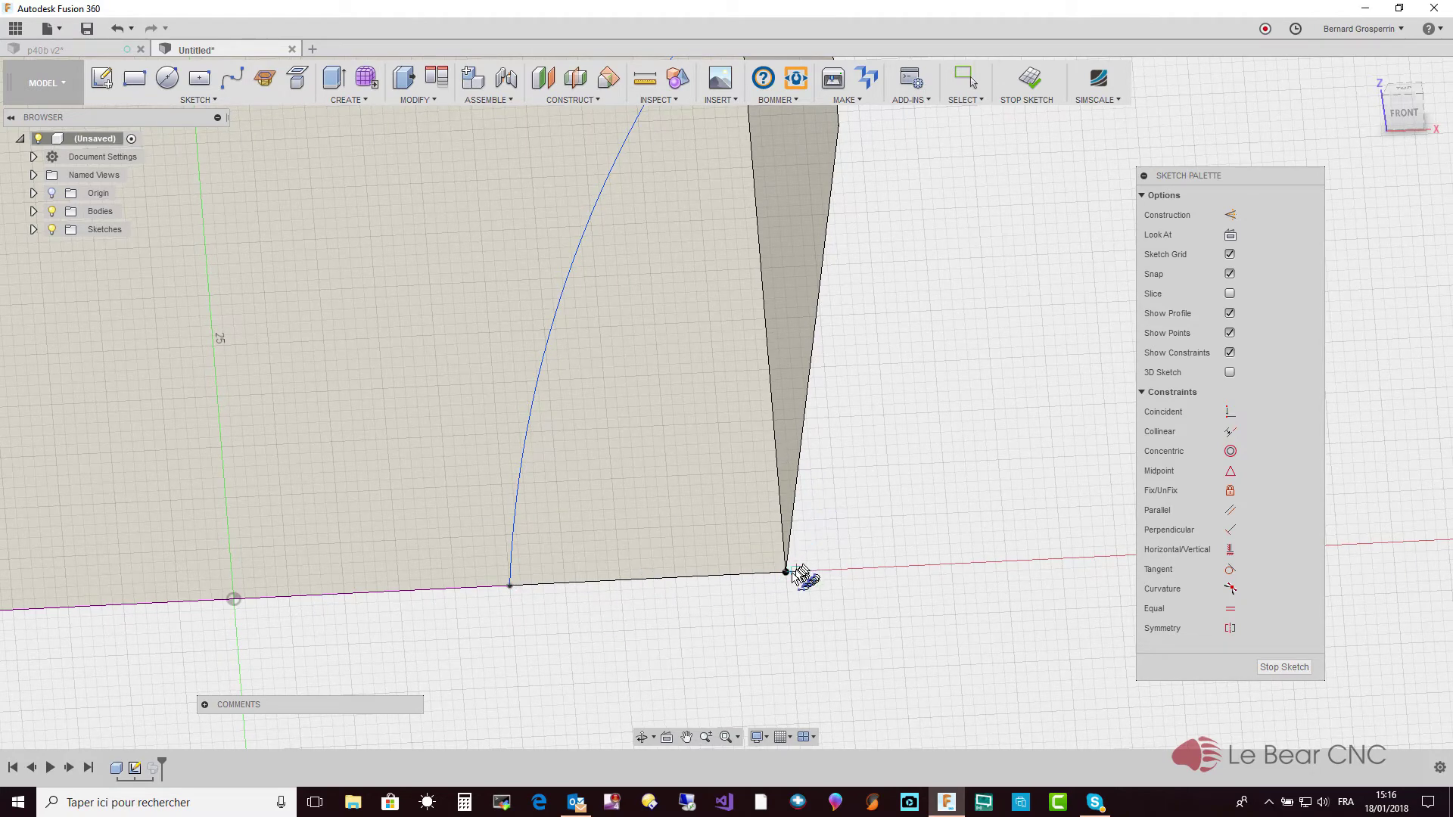
{"action": "left_click", "coordinate": [787, 573]}
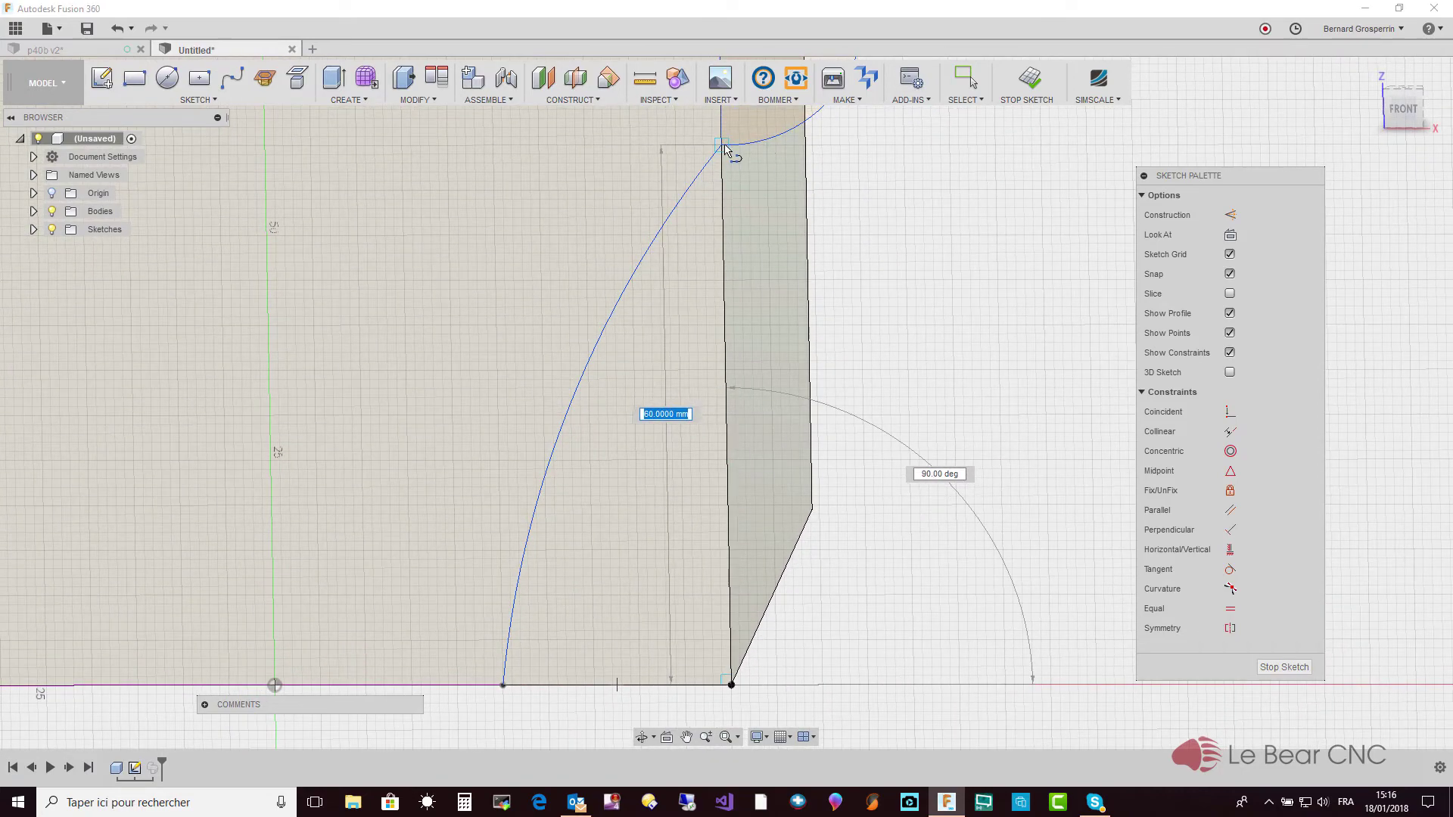
{"action": "left_click", "coordinate": [723, 144]}
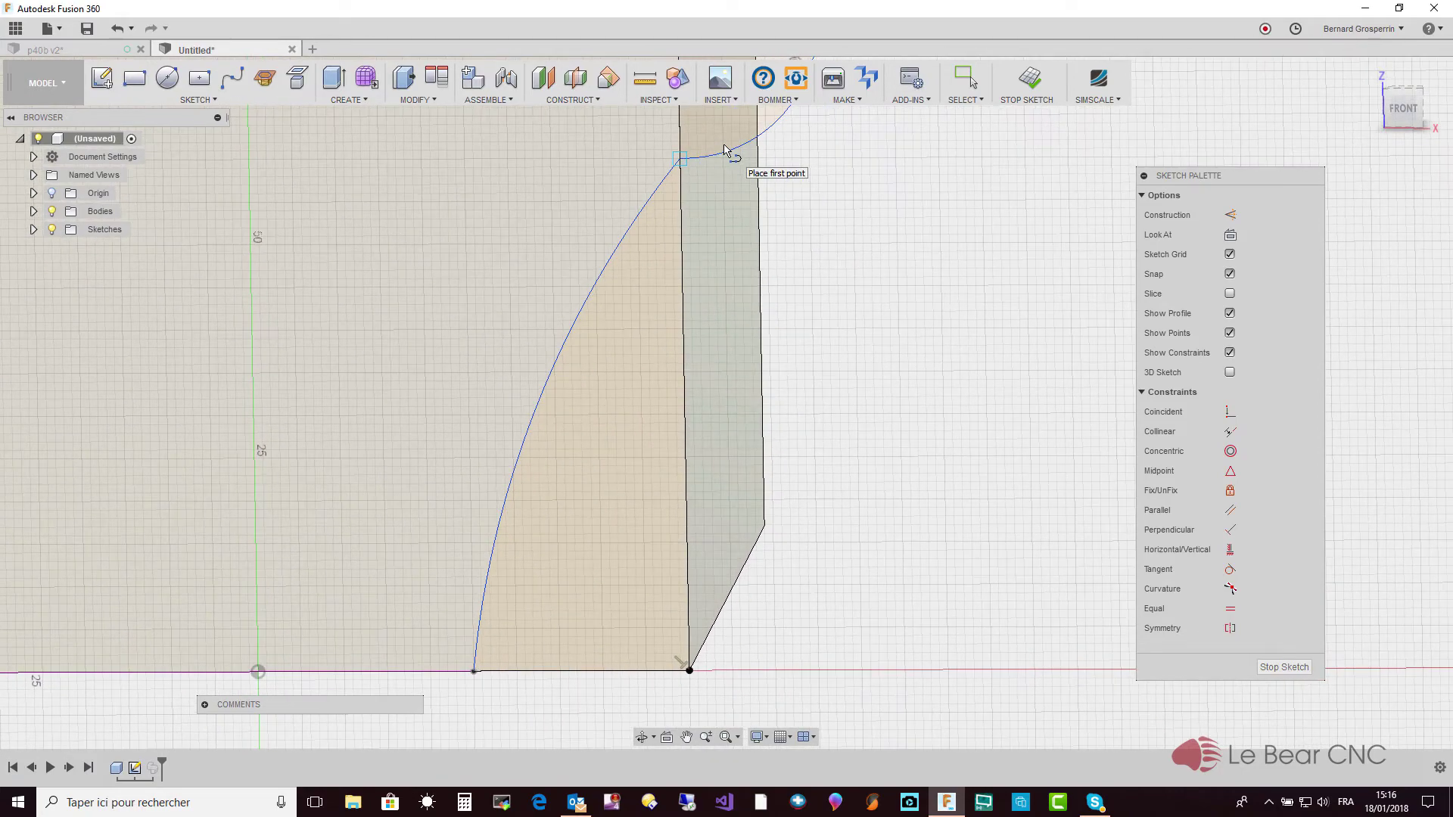
{"action": "key", "text": "Escape"}
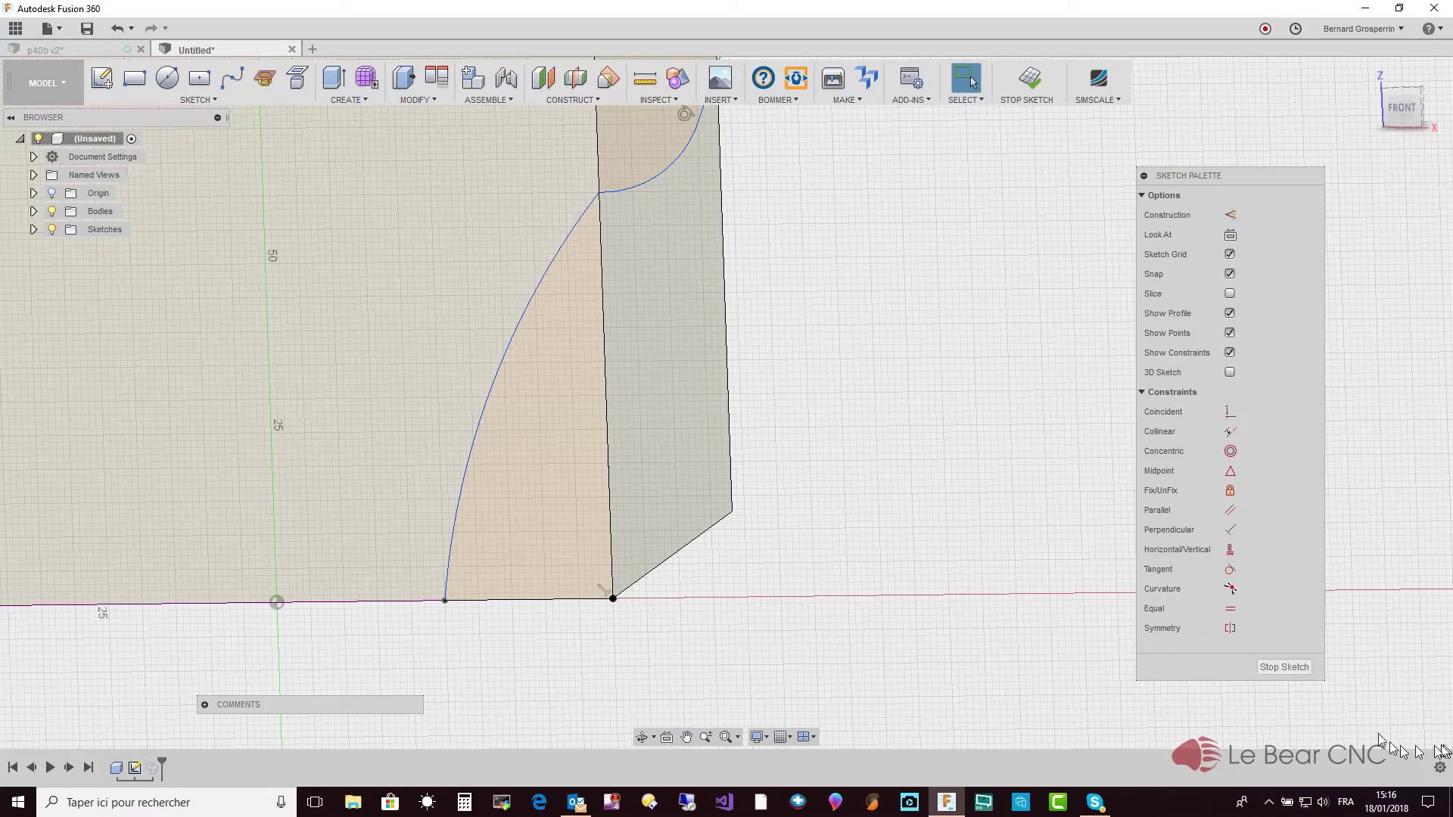
{"action": "left_click", "coordinate": [1304, 669]}
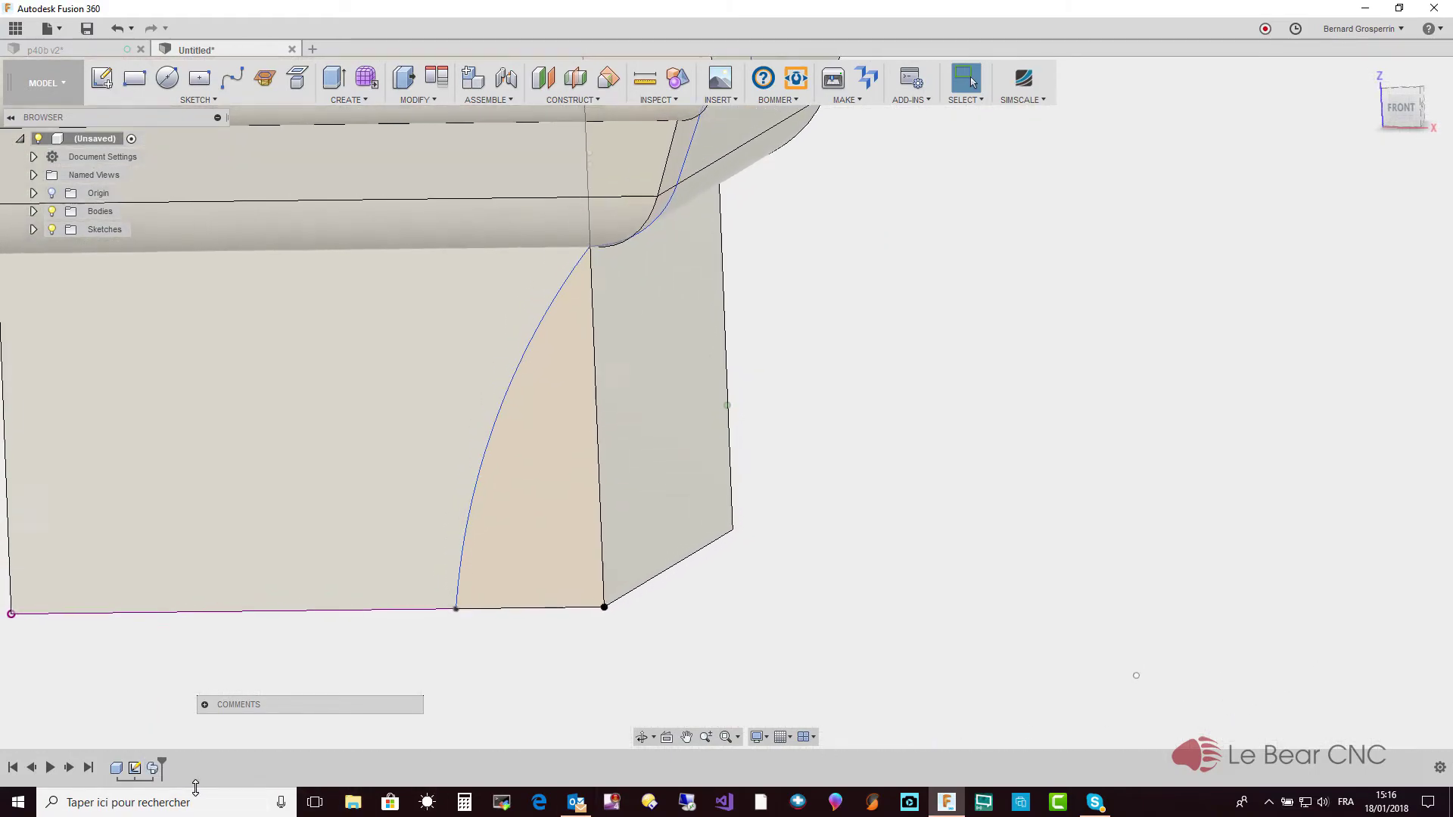
{"action": "right_click", "coordinate": [156, 769]}
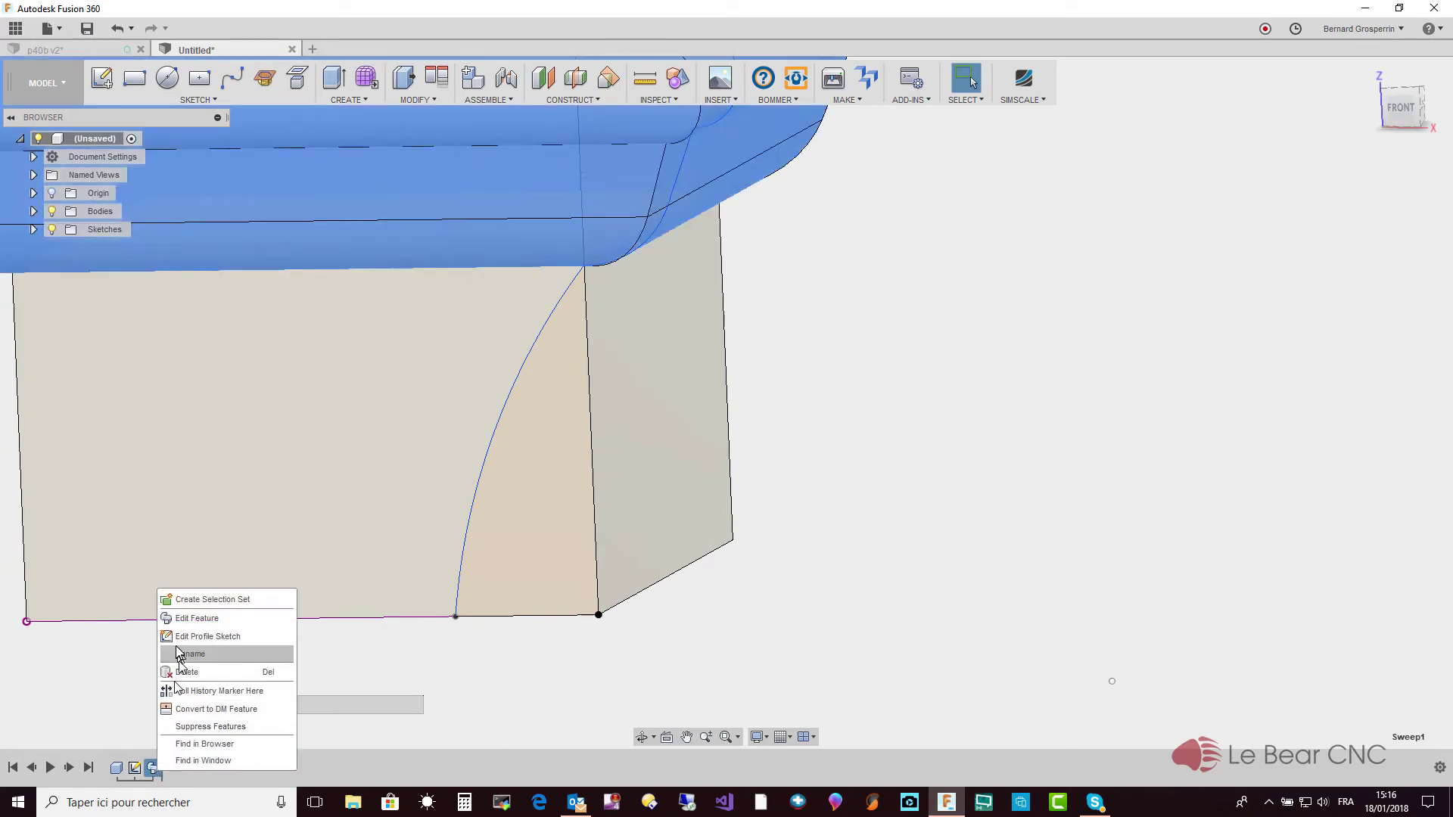
{"action": "left_click", "coordinate": [196, 618]}
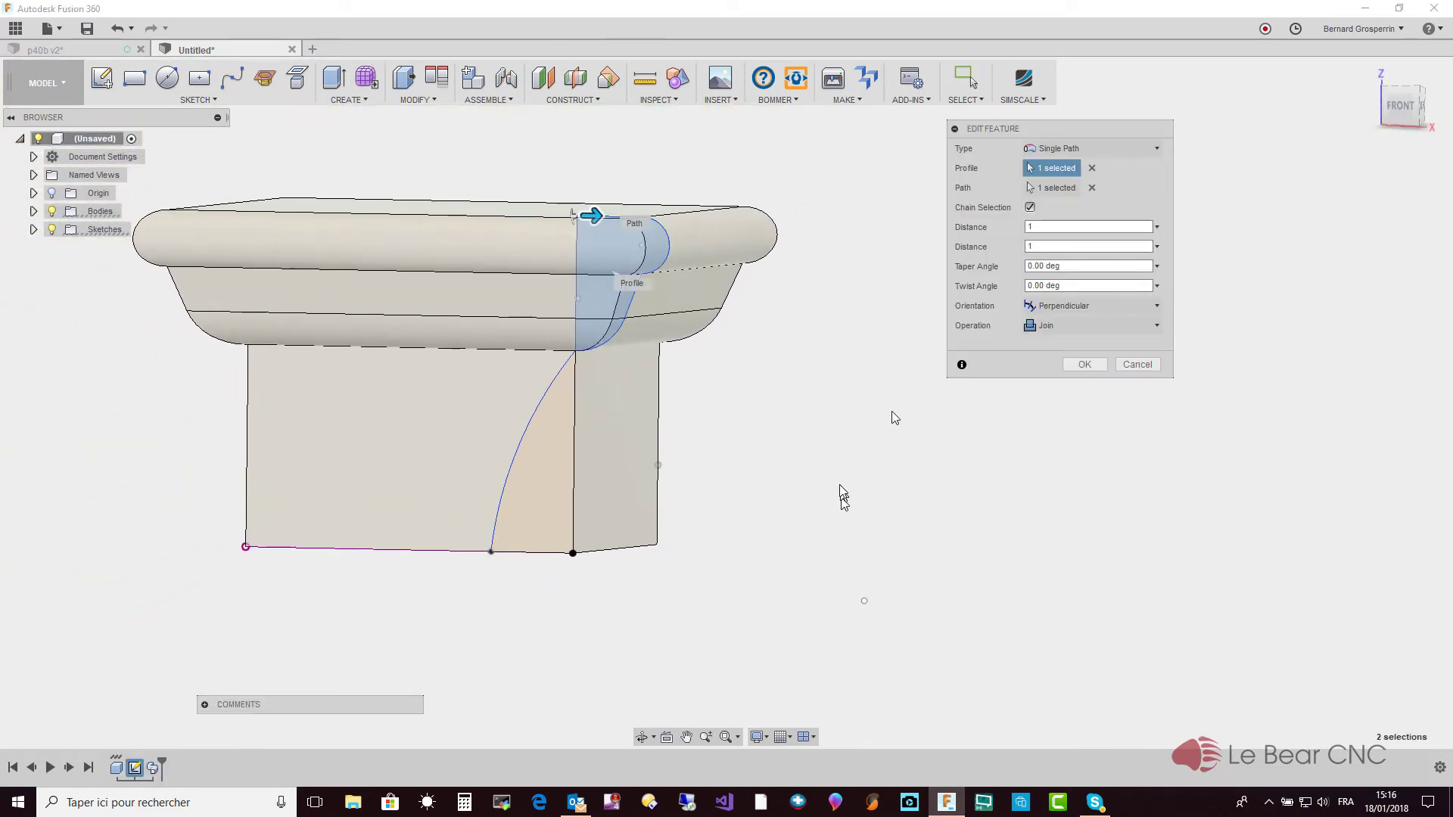
{"action": "left_click", "coordinate": [1092, 168]}
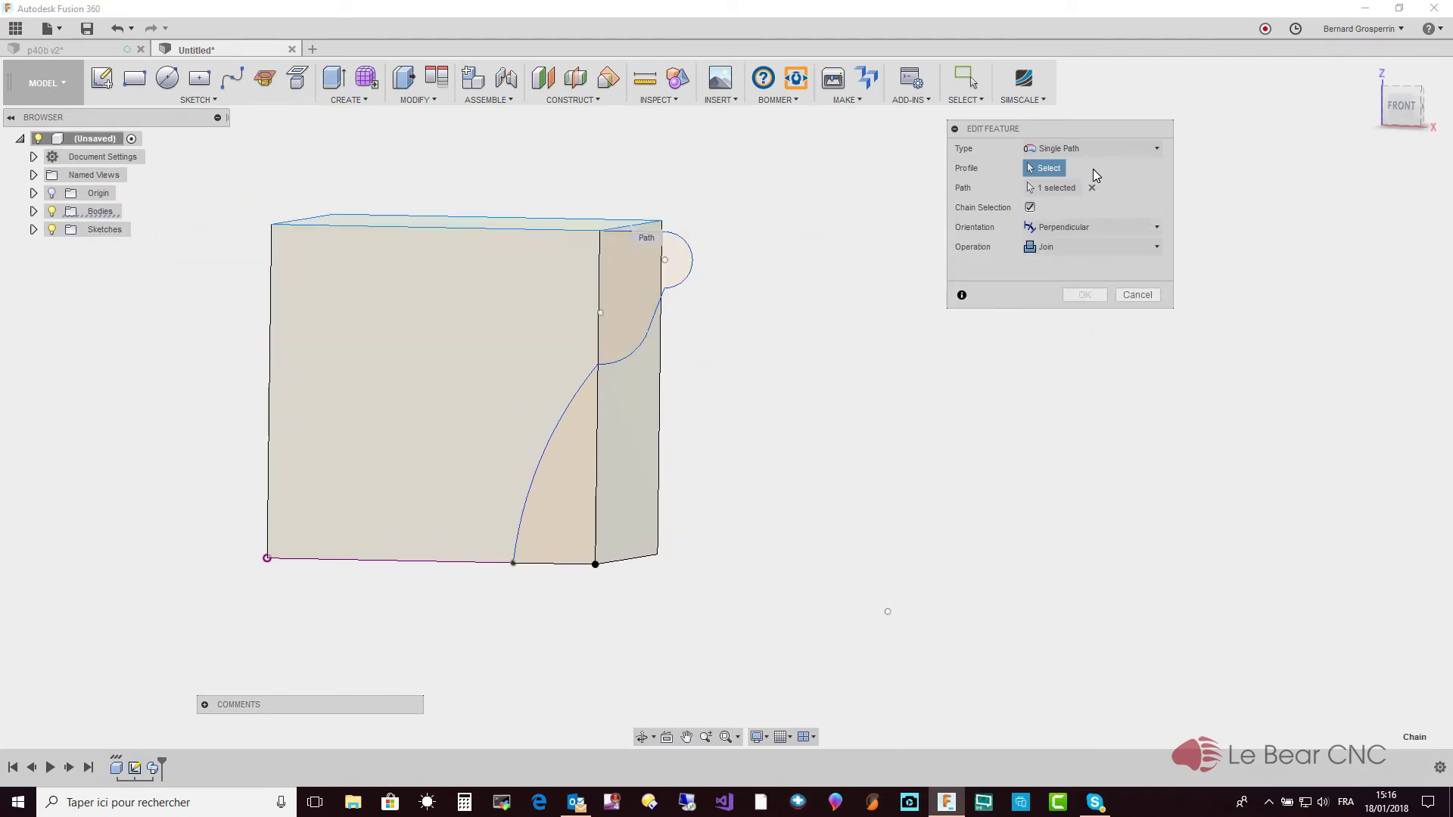
{"action": "left_click", "coordinate": [647, 307]}
{"action": "left_click", "coordinate": [575, 462]}
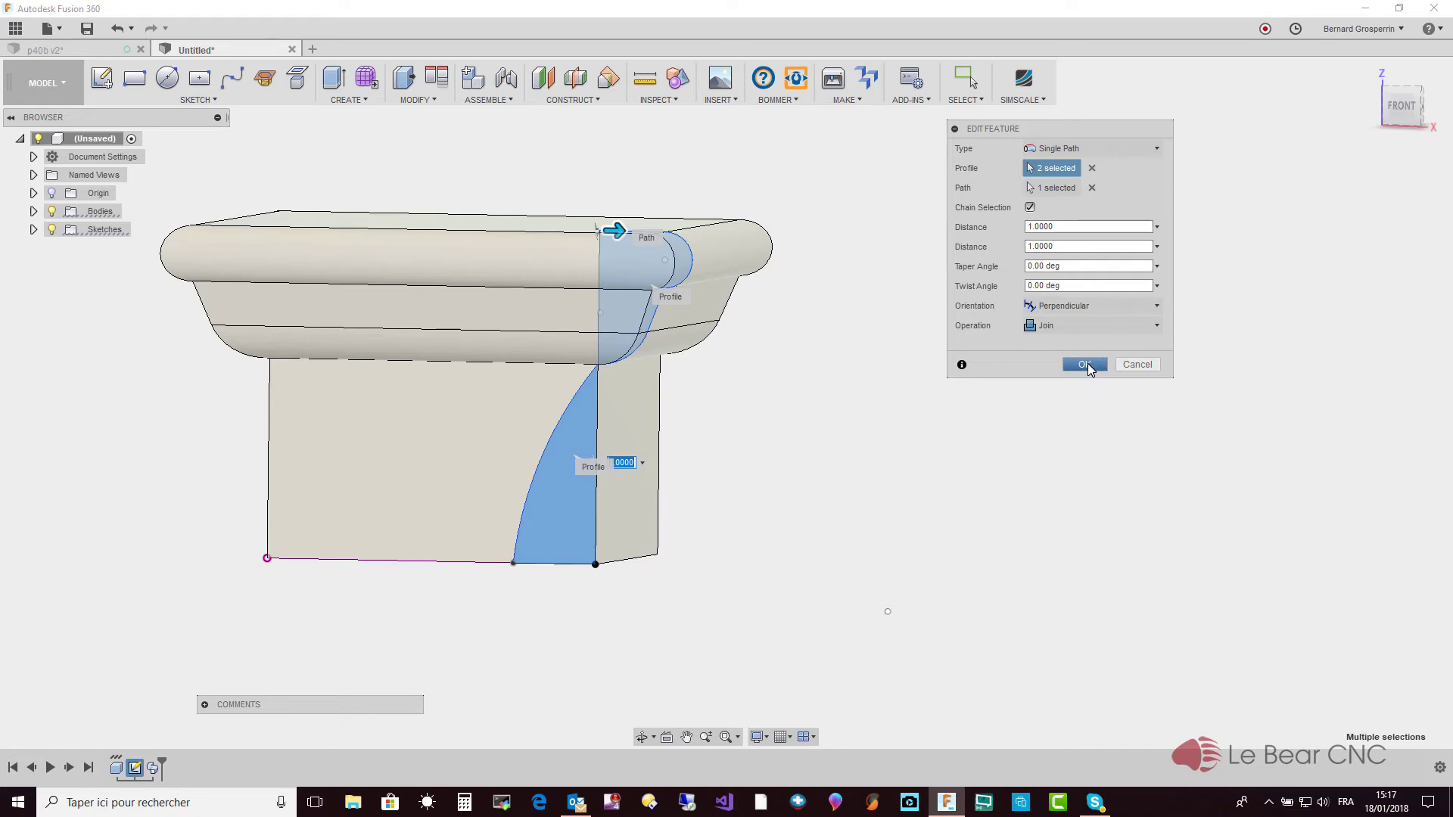
{"action": "left_click", "coordinate": [1144, 366]}
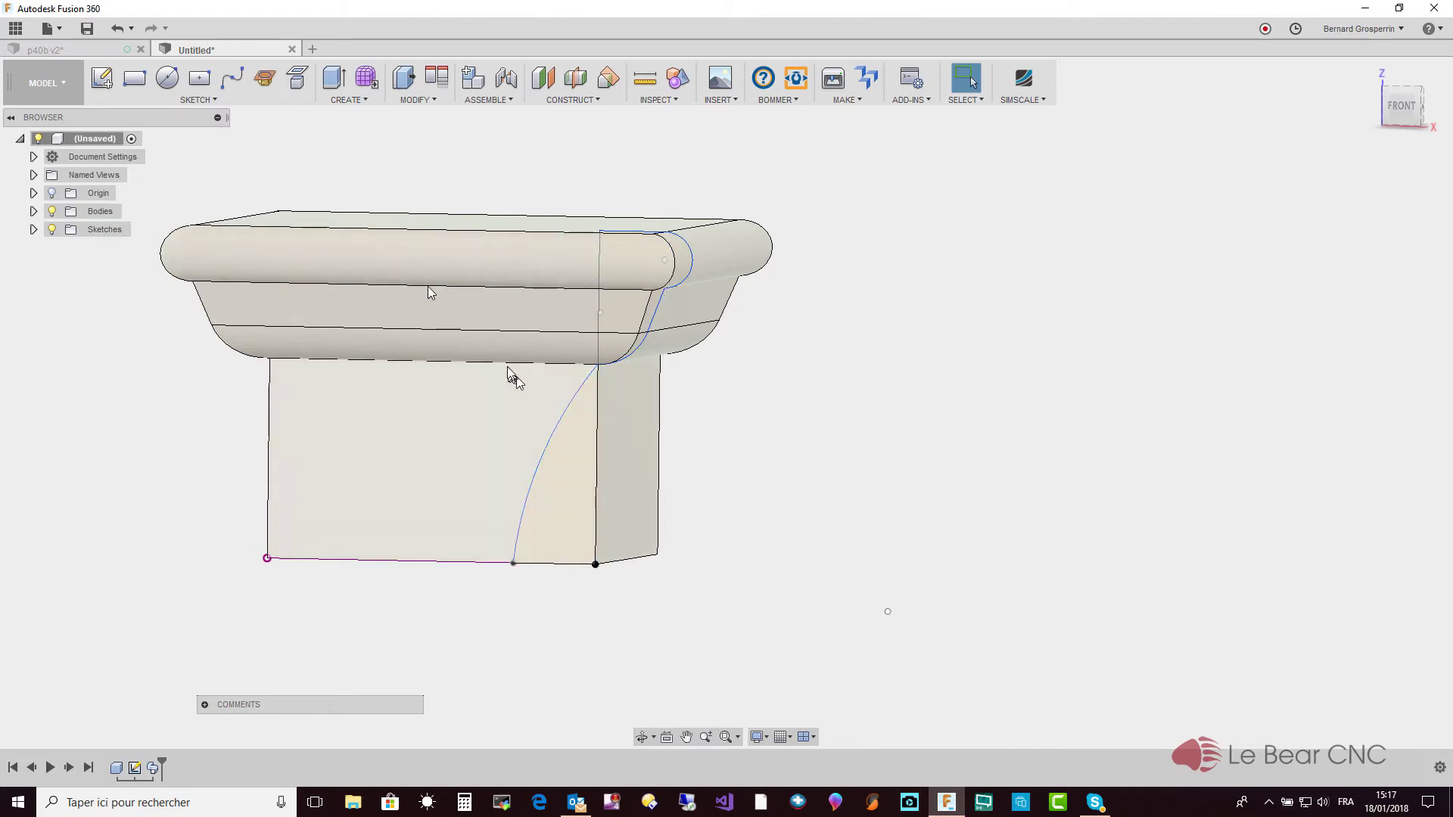
Sweep the lower curved profile around the cube's bottom edges with the Cut operation and Perpendicular orientation.
{"action": "left_click", "coordinate": [352, 106]}
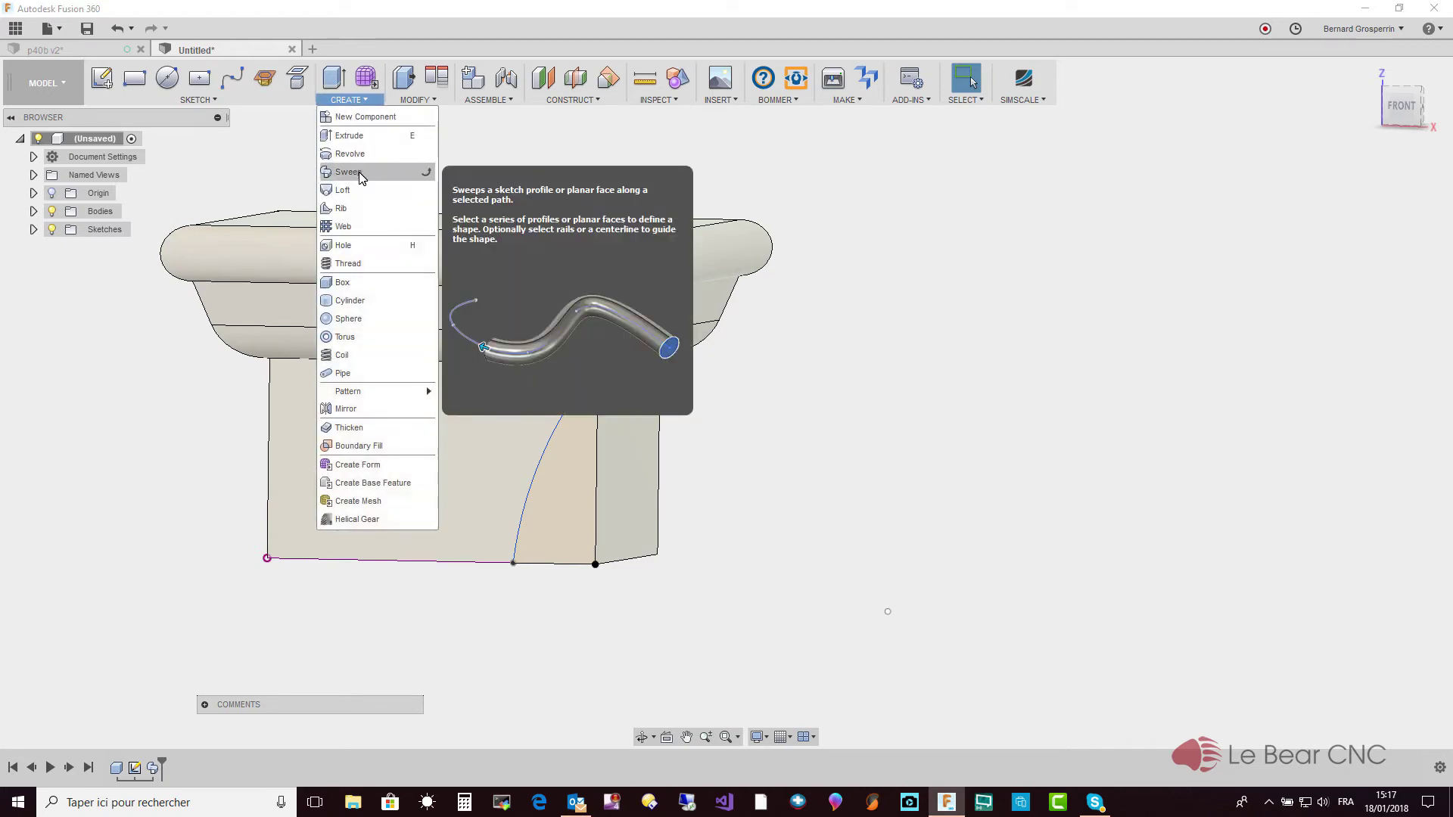
{"action": "left_click", "coordinate": [359, 180]}
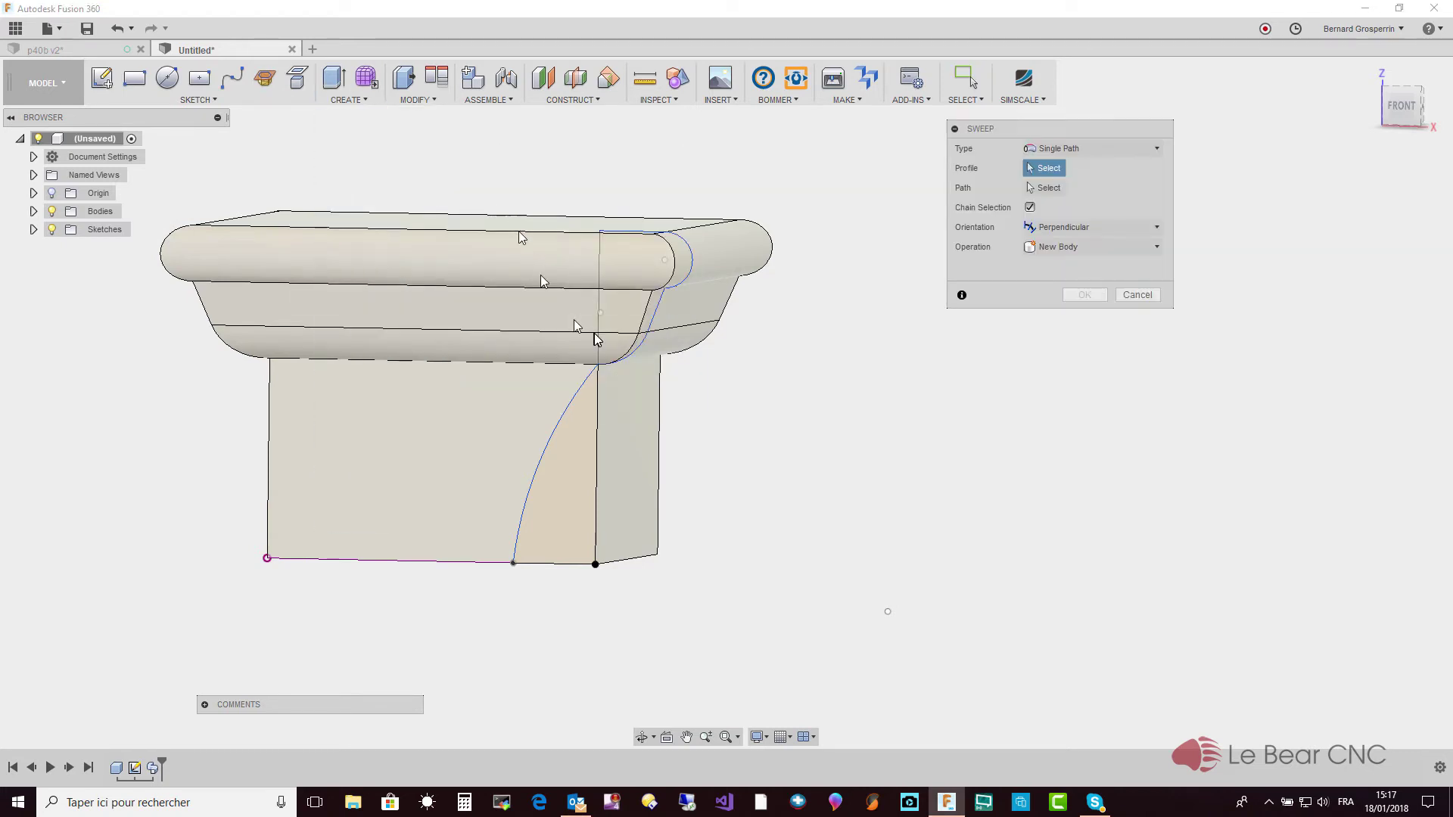
{"action": "left_click", "coordinate": [586, 494]}
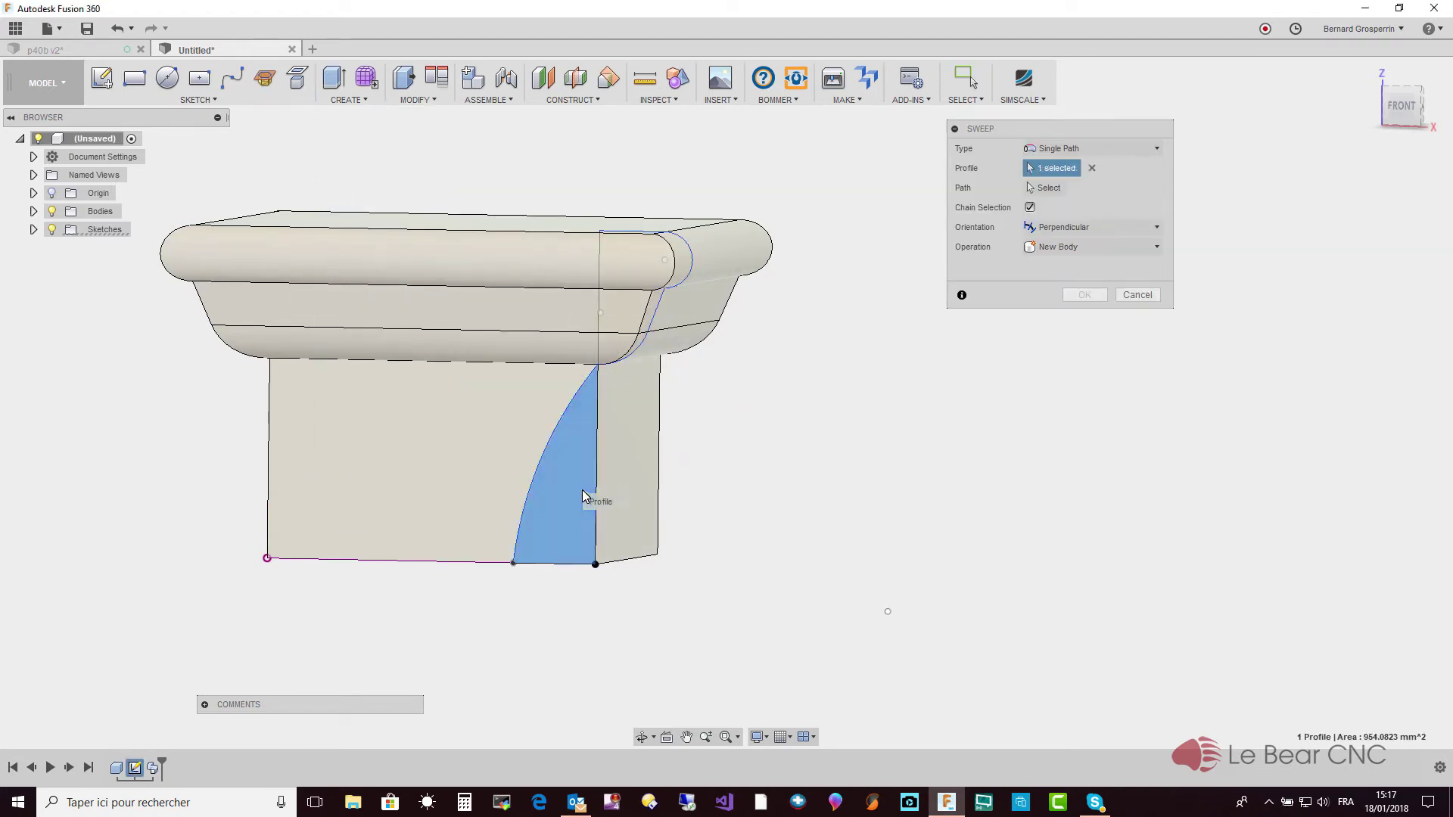
{"action": "left_click", "coordinate": [1152, 248]}
{"action": "left_click", "coordinate": [1102, 284]}
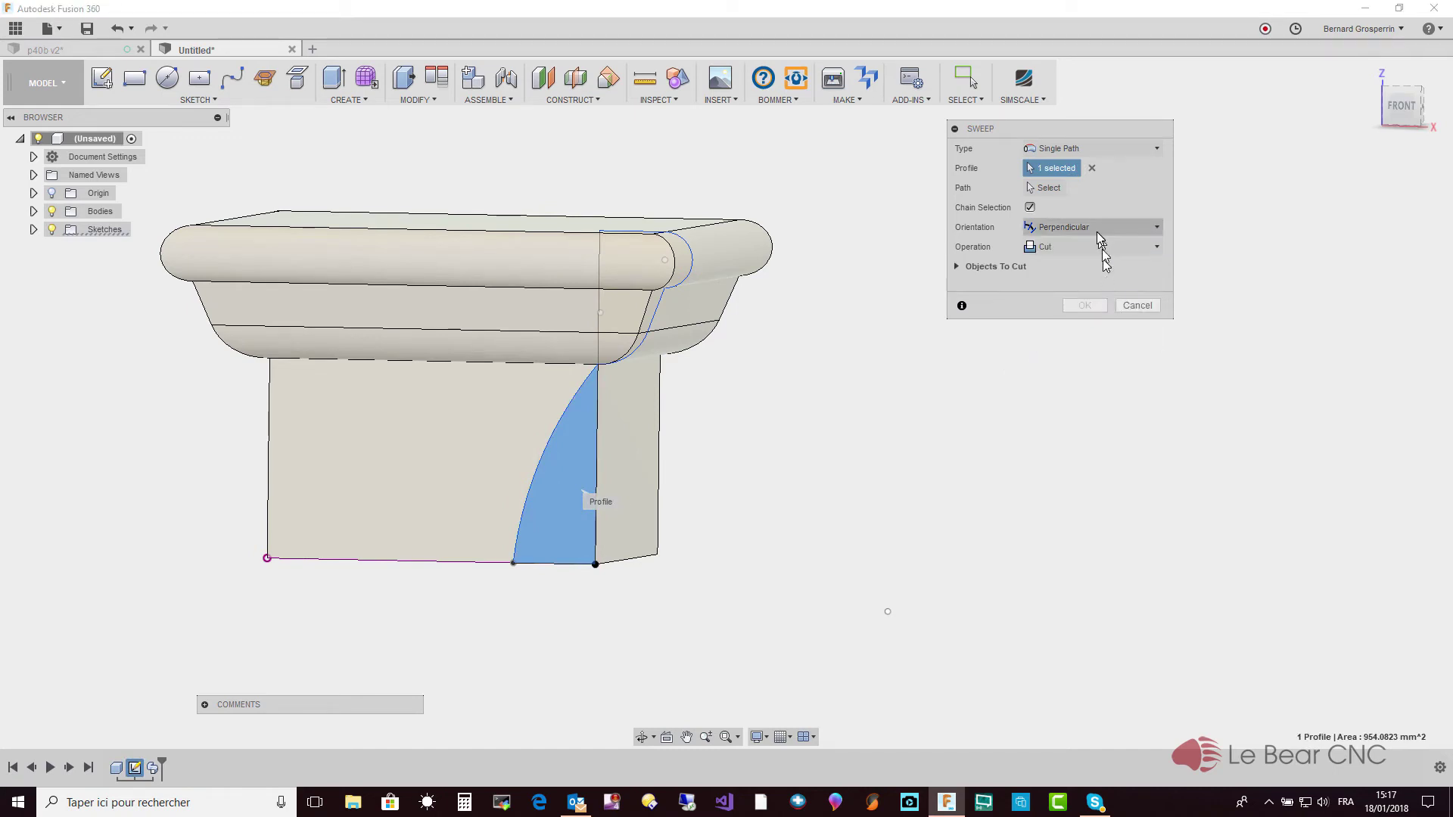
{"action": "left_click", "coordinate": [1050, 189]}
{"action": "middle_click_drag", "start_coordinate": [908, 318], "coordinate": [644, 464], "text": "shift"}
{"action": "left_click", "coordinate": [652, 522]}
{"action": "left_click", "coordinate": [650, 472]}
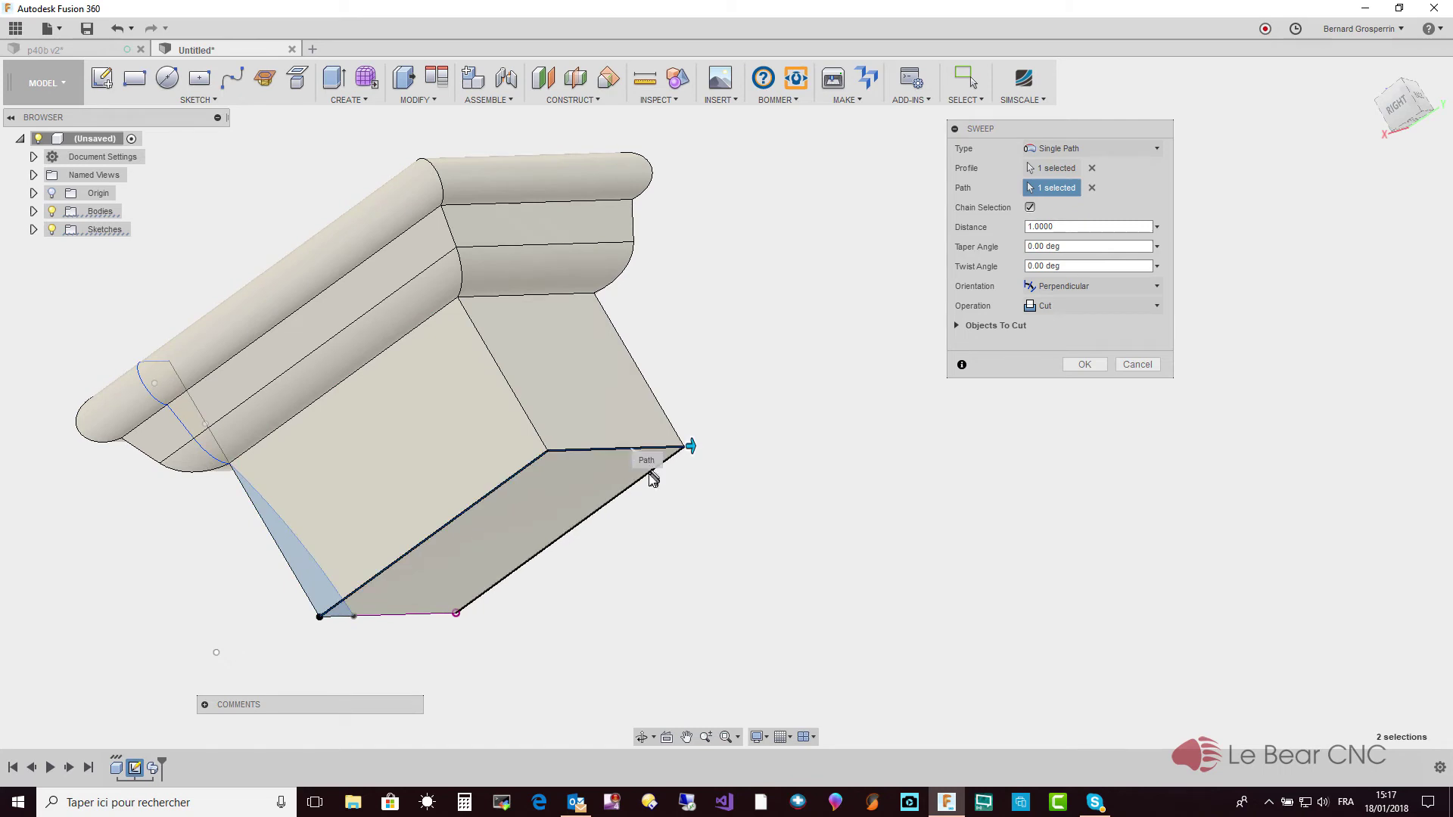
{"action": "left_click", "coordinate": [420, 611]}
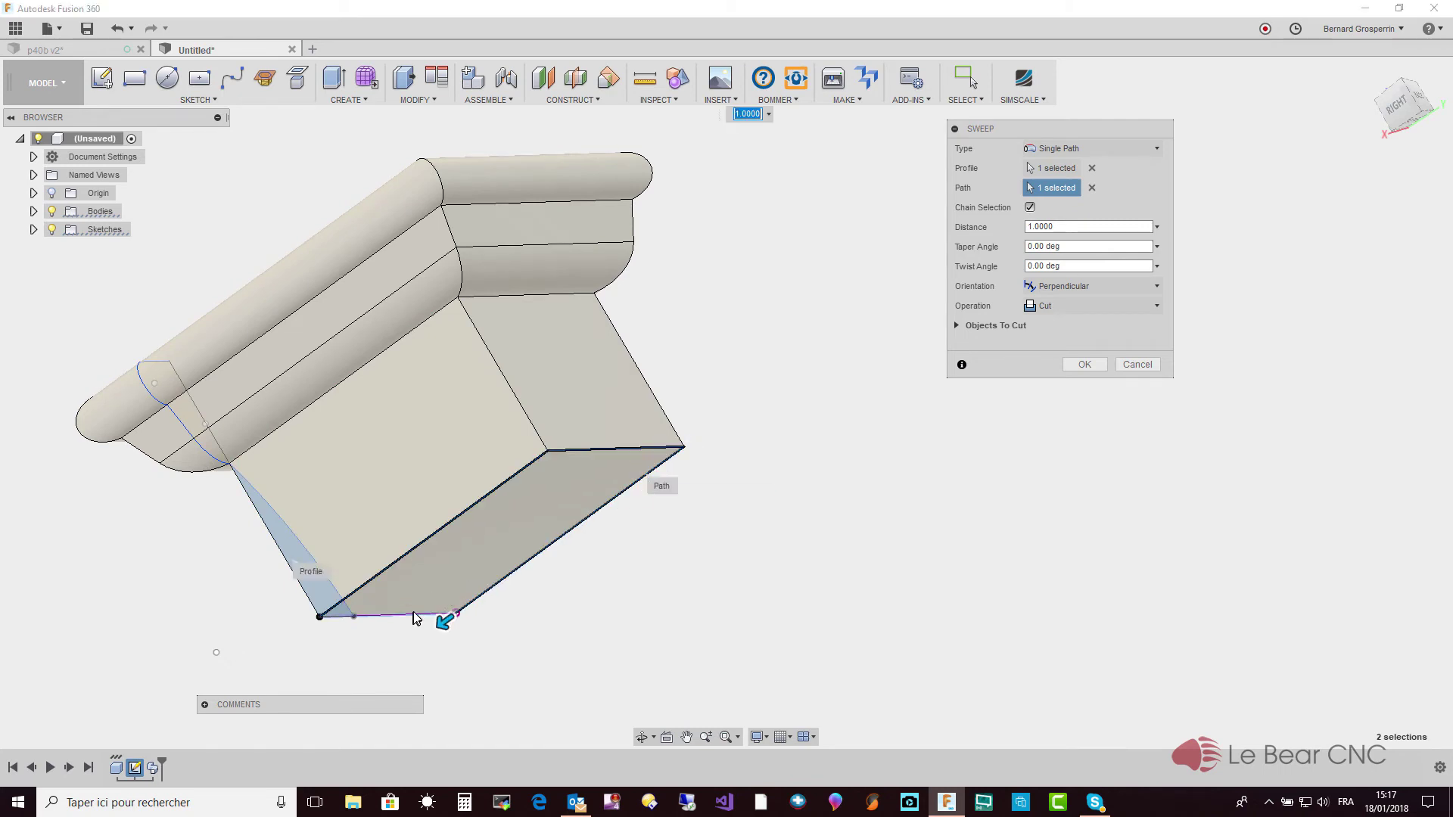
{"action": "left_click", "coordinate": [1084, 384]}
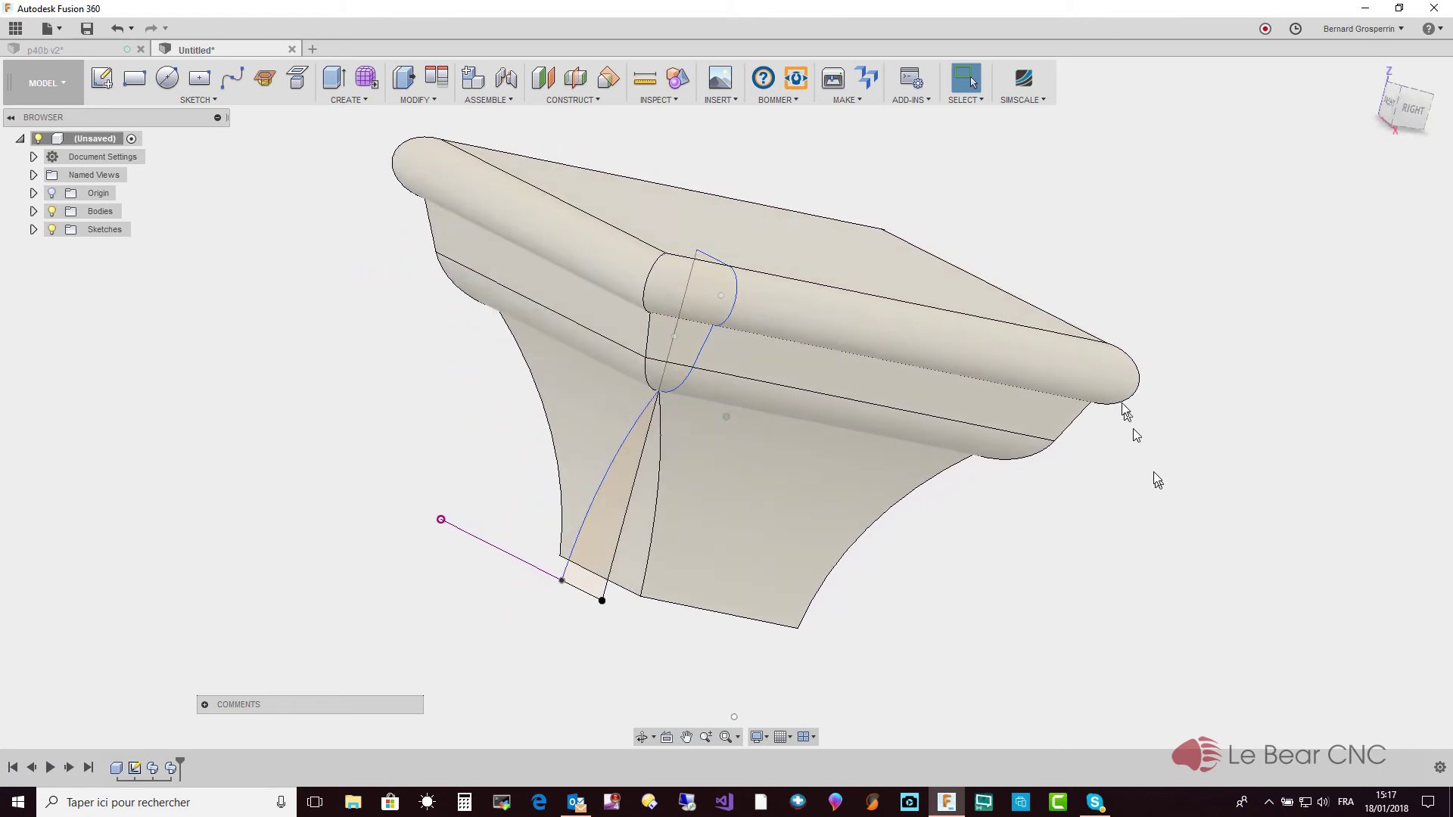
Expand the list of bodies and review the settings of the upper molding's sweep without changing them.
{"action": "left_click", "coordinate": [34, 212]}
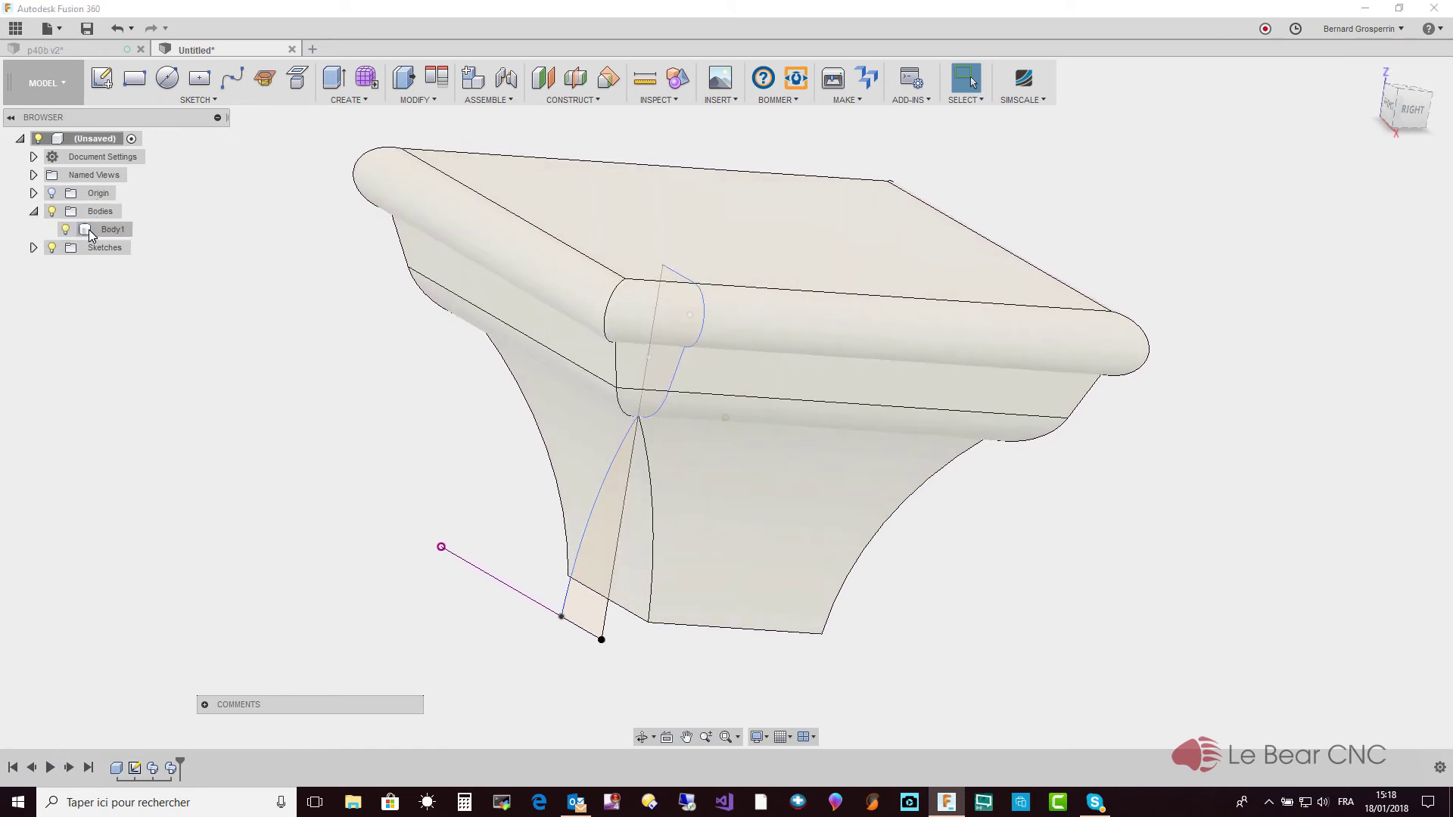
{"action": "left_click", "coordinate": [150, 769]}
{"action": "right_click", "coordinate": [149, 769]}
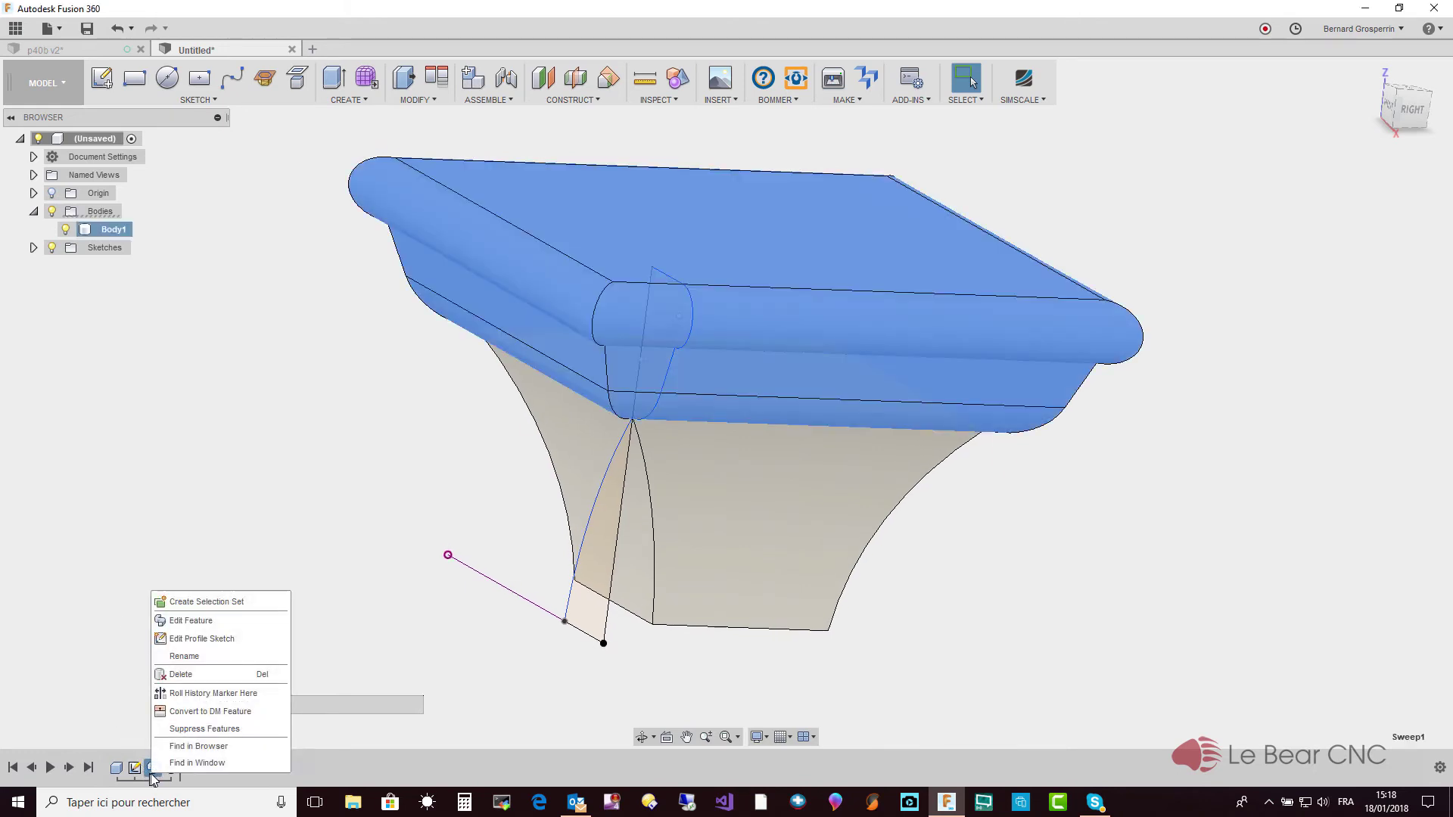
{"action": "left_click", "coordinate": [191, 620]}
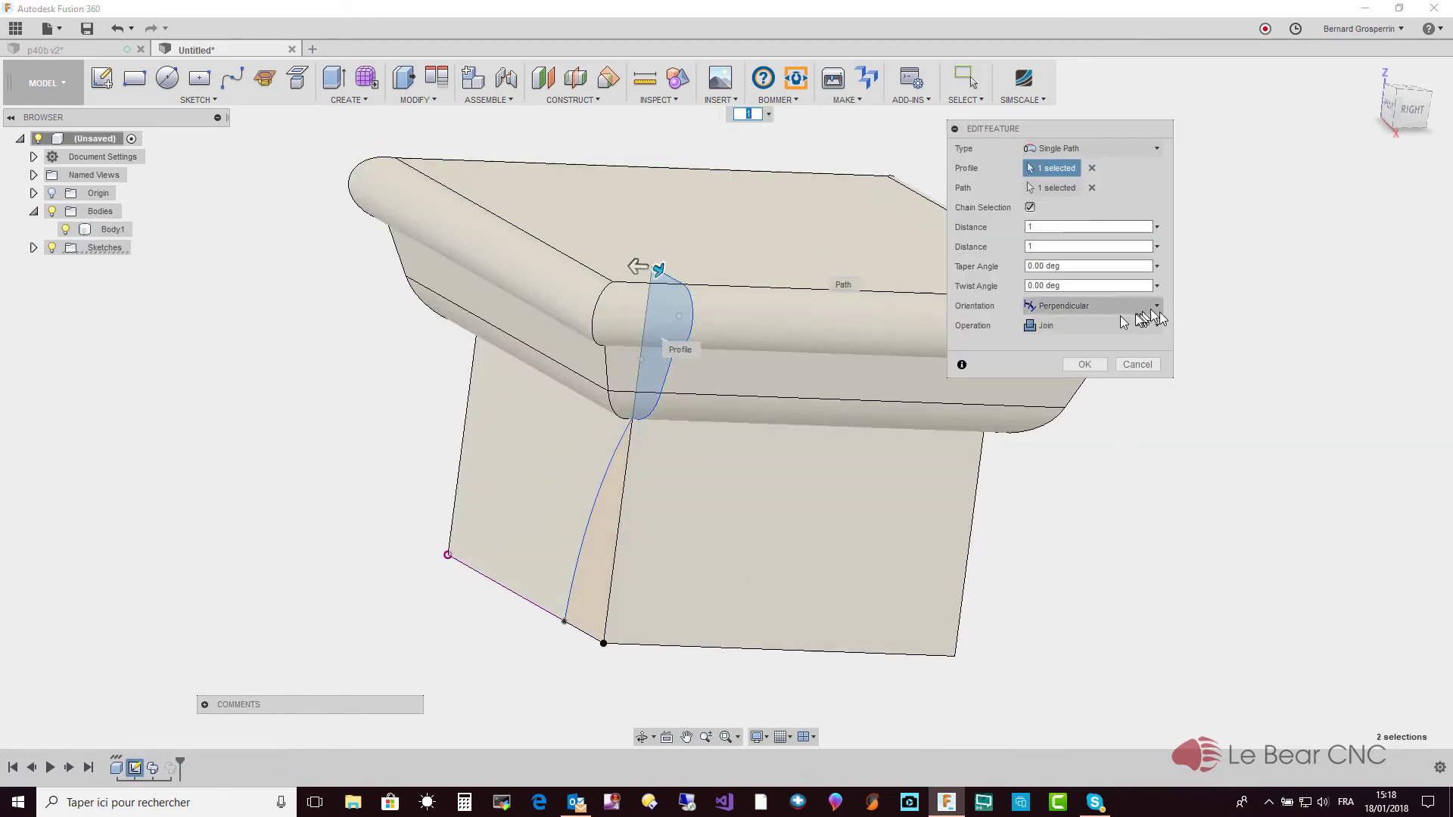
{"action": "left_click", "coordinate": [1139, 365]}
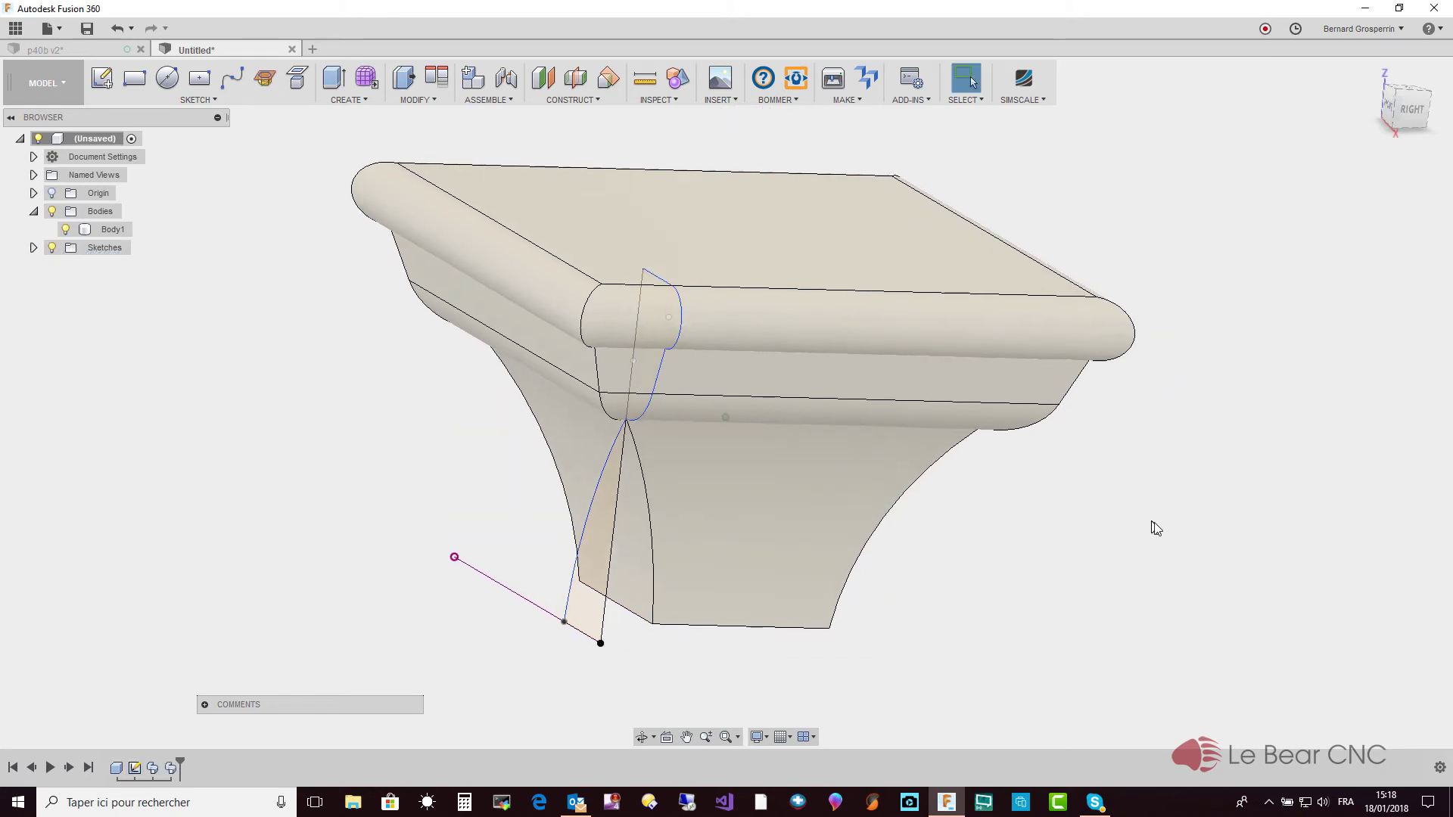
Hide all sketches so that only the finished body is displayed.
{"action": "left_click", "coordinate": [52, 248]}
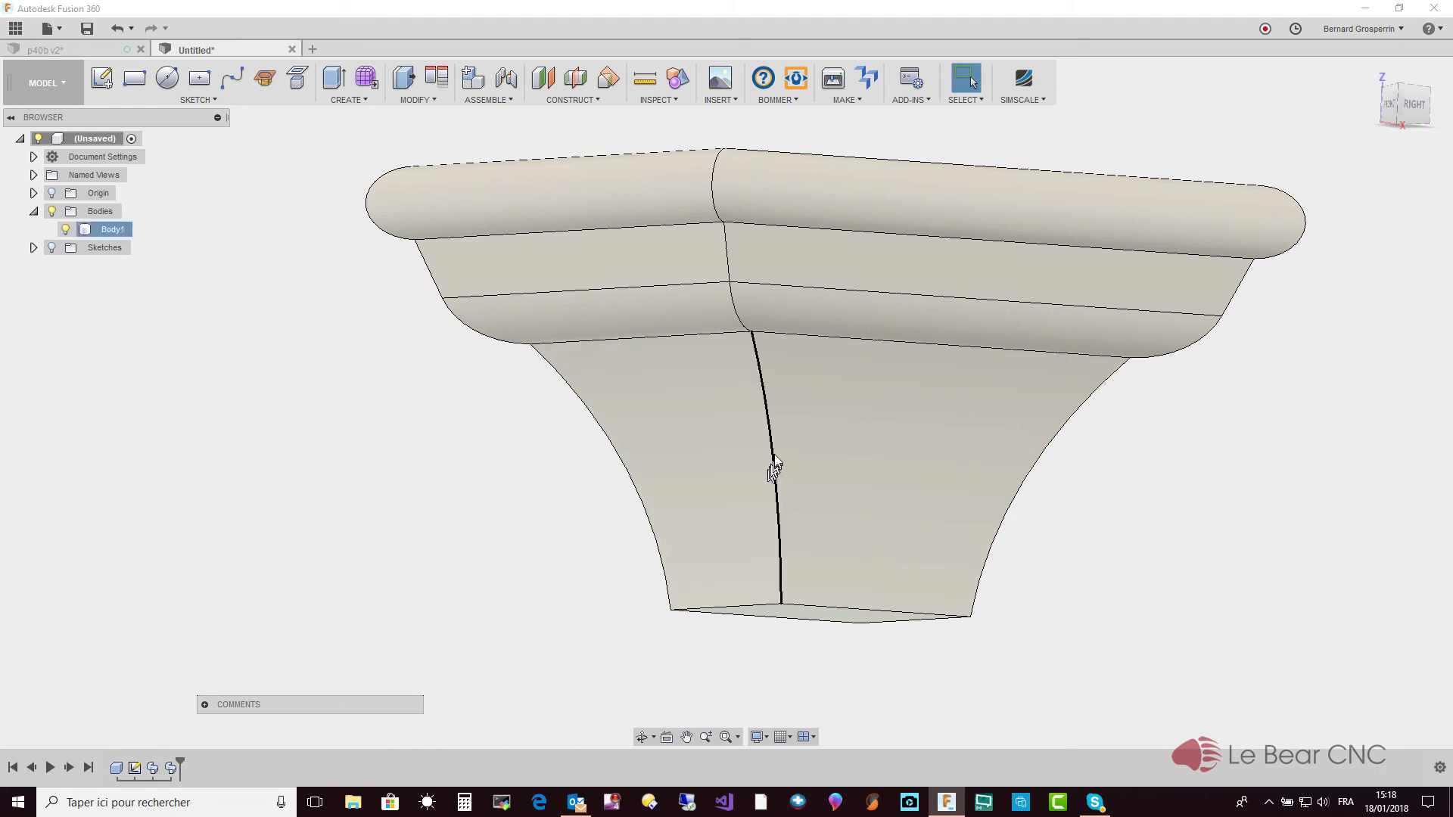
{"action": "middle_click_drag", "start_coordinate": [745, 302], "coordinate": [703, 371], "text": "shift"}
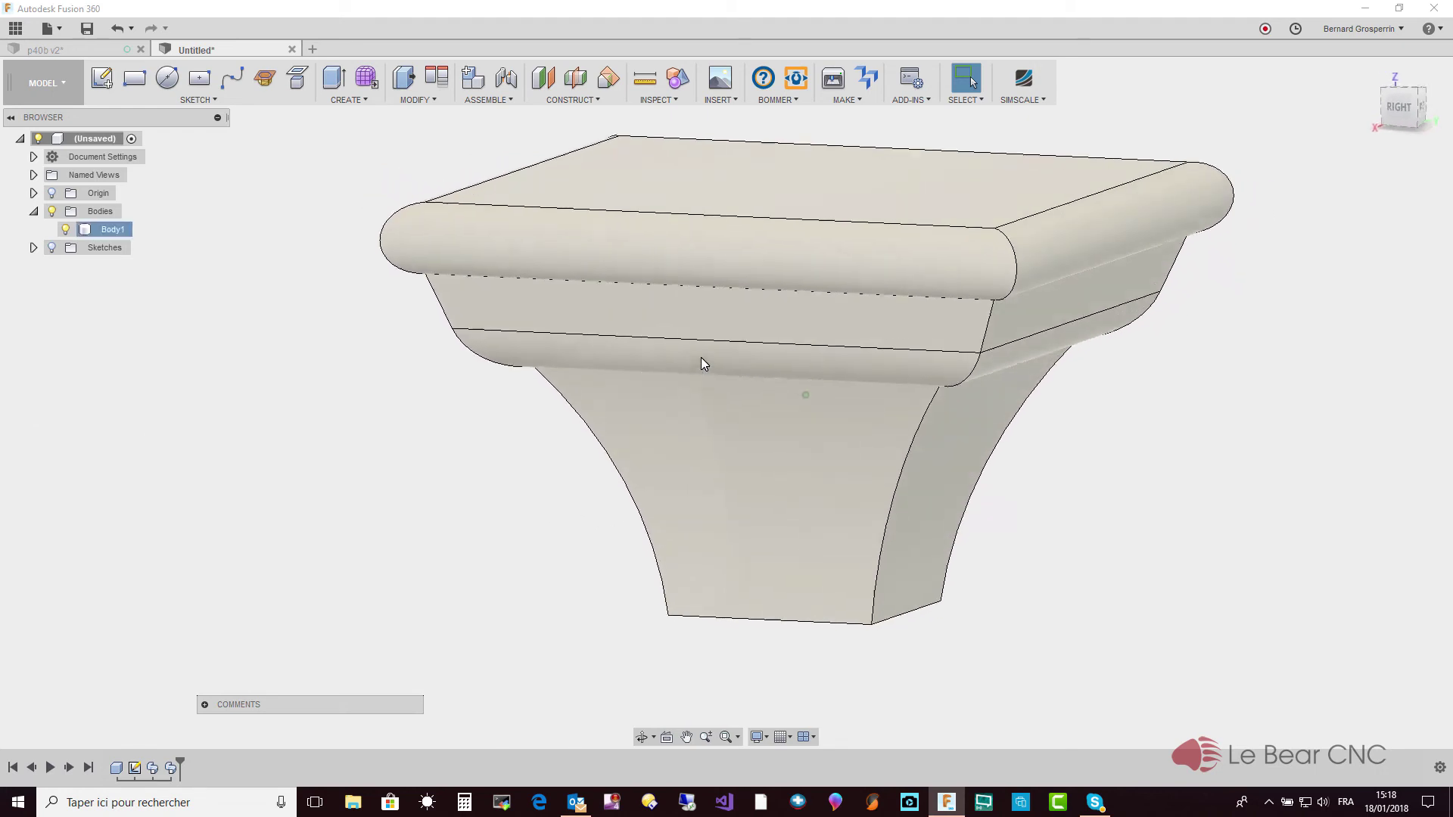
{"action": "middle_click_drag", "start_coordinate": [701, 357], "coordinate": [691, 379], "text": "shift"}
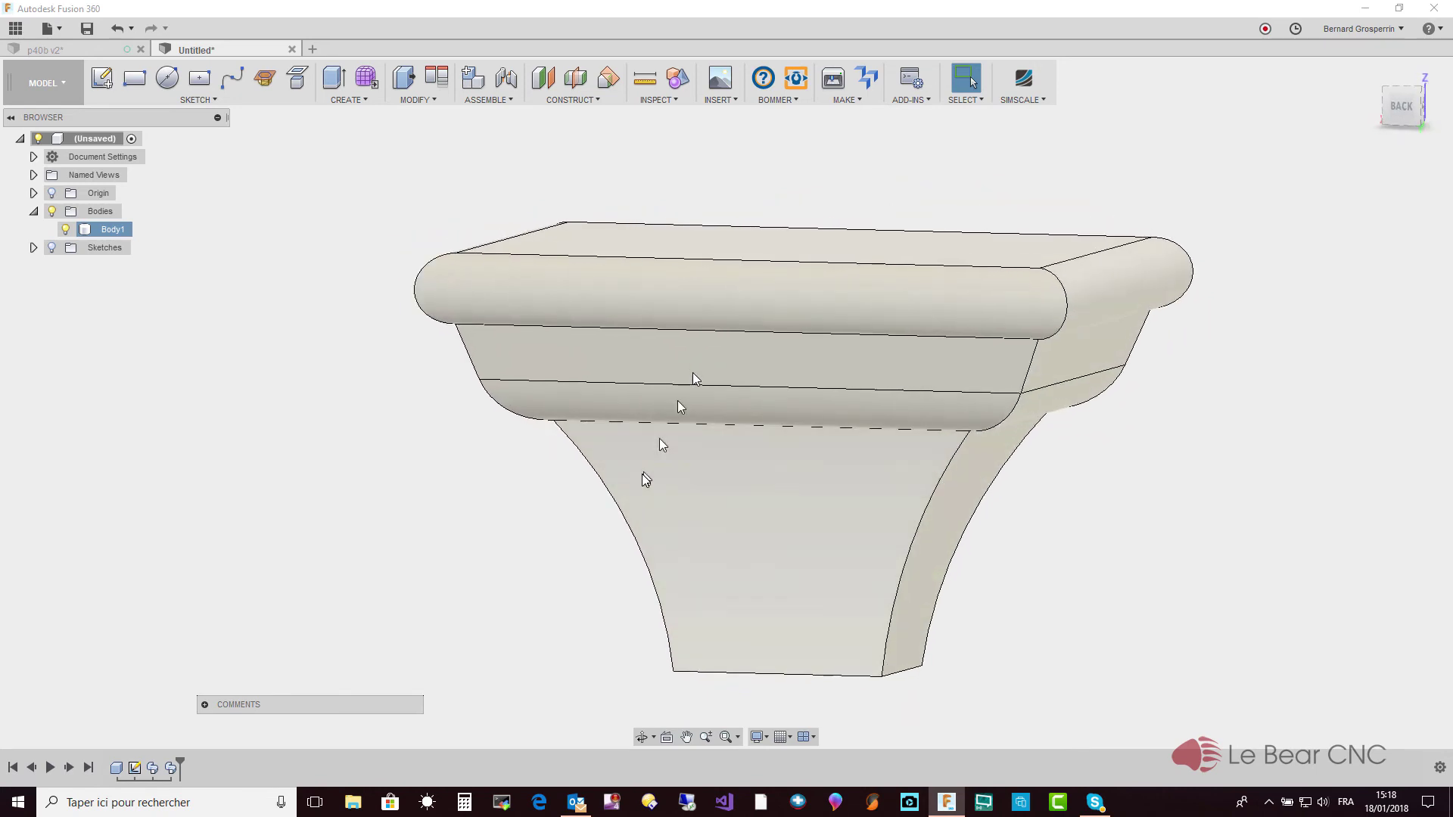
Set the camera projection to Perspective with Ortho Faces.
{"action": "left_click", "coordinate": [766, 742]}
{"action": "mouse_move", "coordinate": [787, 684]}
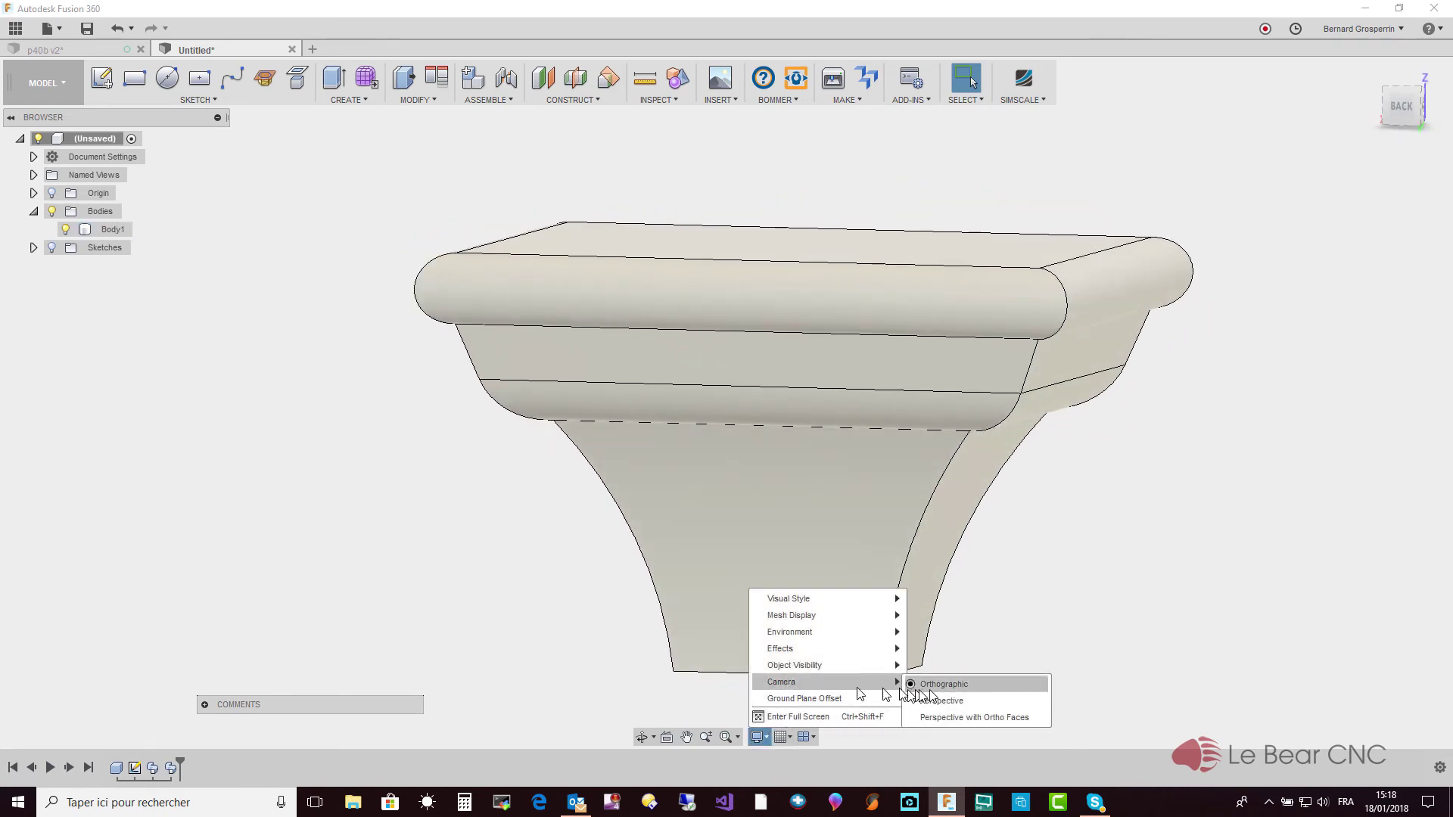
{"action": "left_click", "coordinate": [950, 718]}
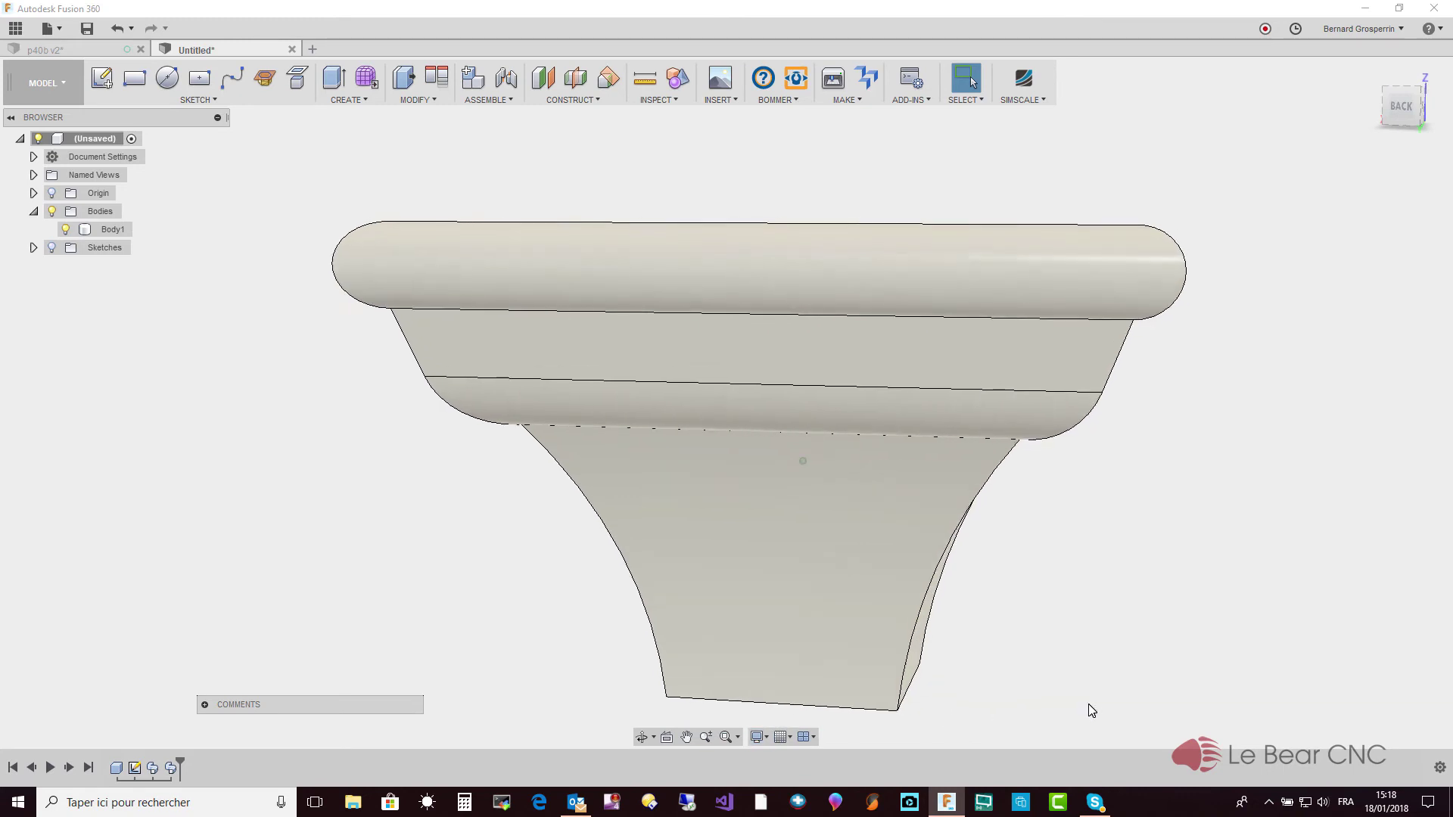